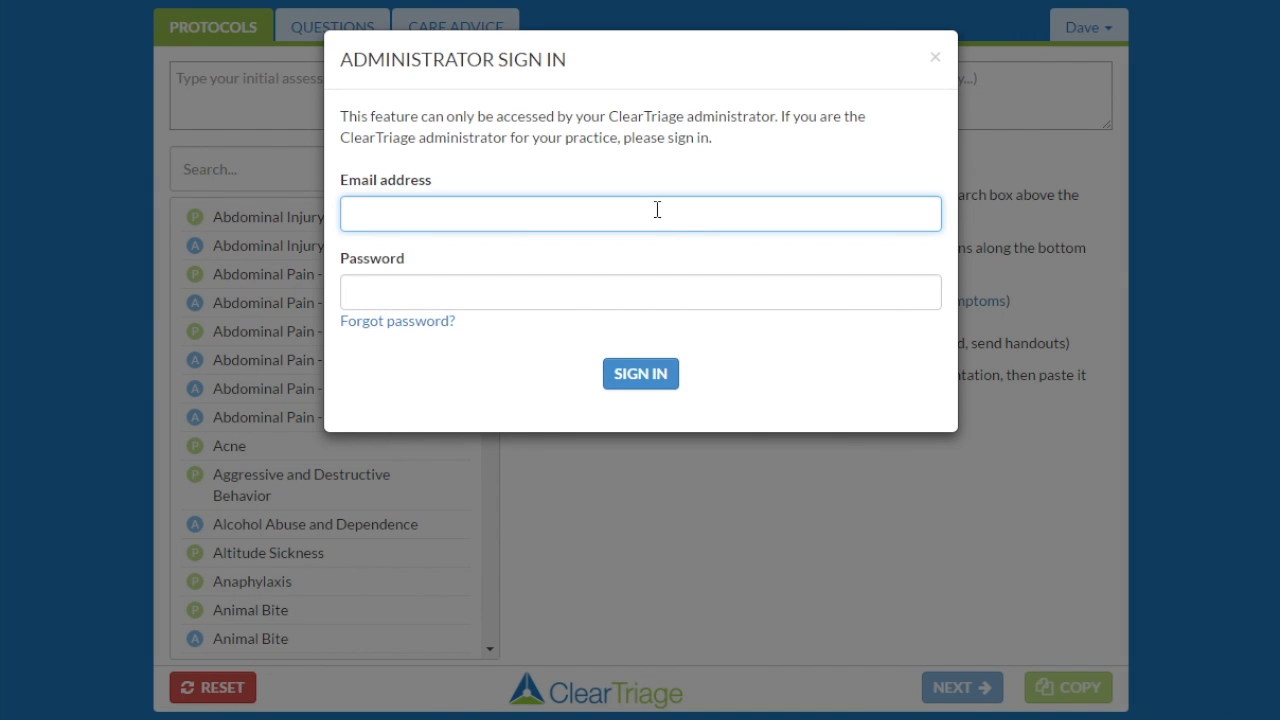
# Sign in to the Administrator Sign In dialog with the administrator e-mail and password.
pyautogui.press('Tab')
pyautogui.write('••••••••')
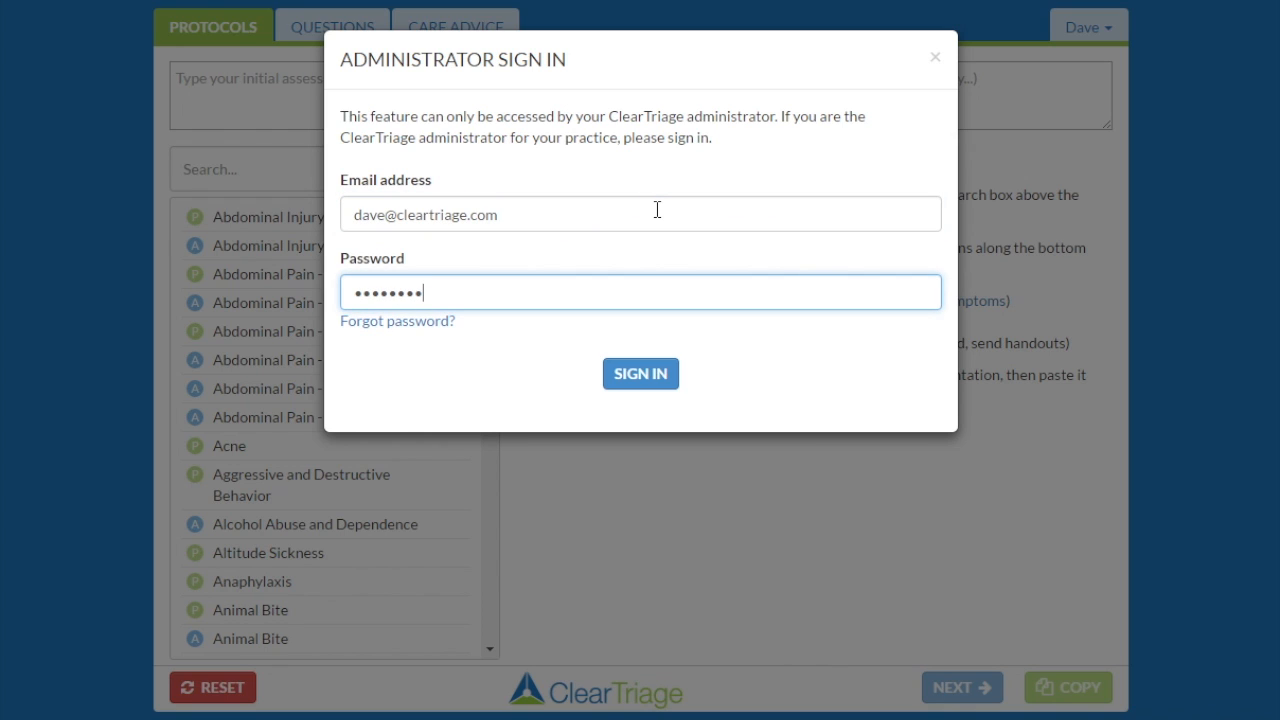
pyautogui.click(666, 373)
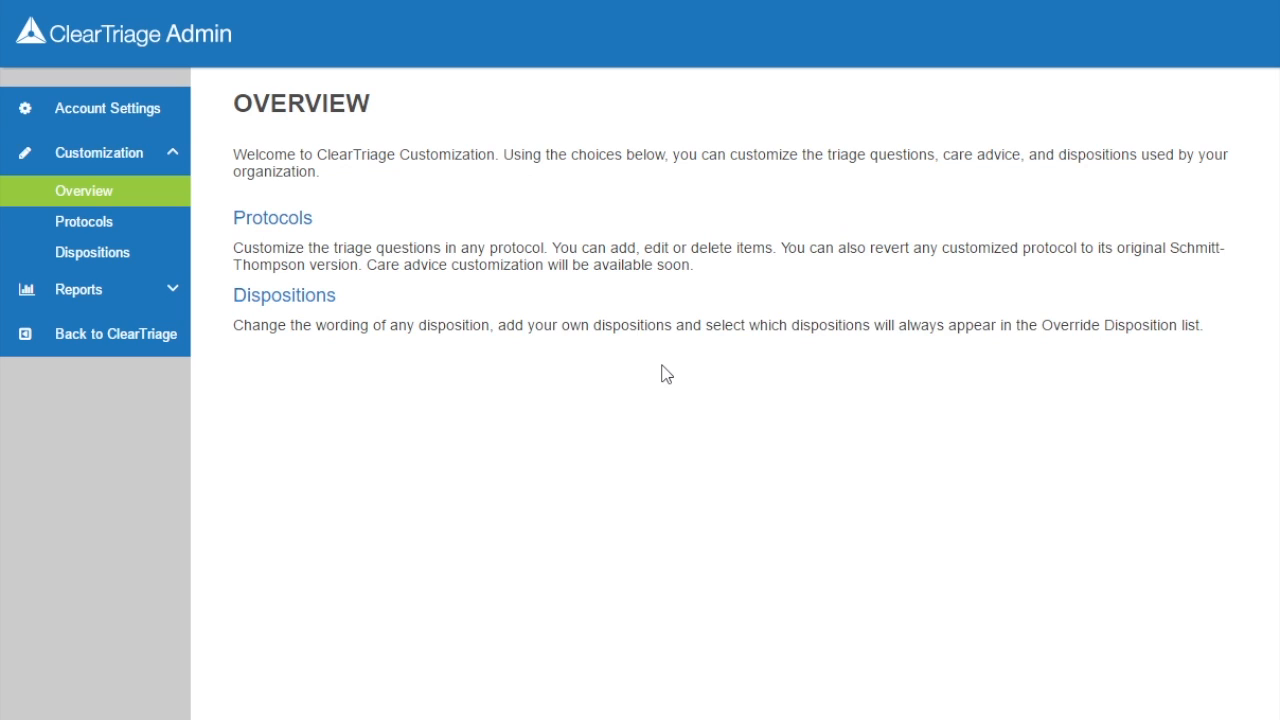
# Open the Dispositions page and choose the Office Hours Adult protocol set.
pyautogui.click(322, 299)
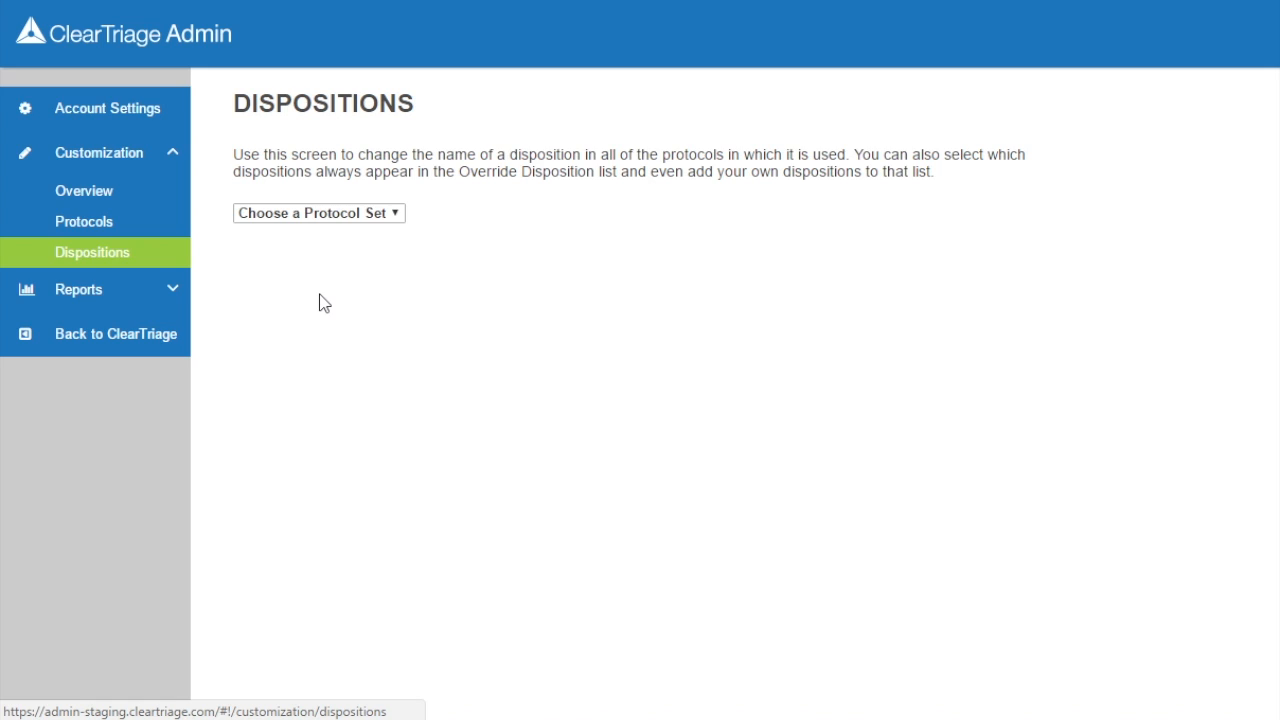
pyautogui.click(397, 219)
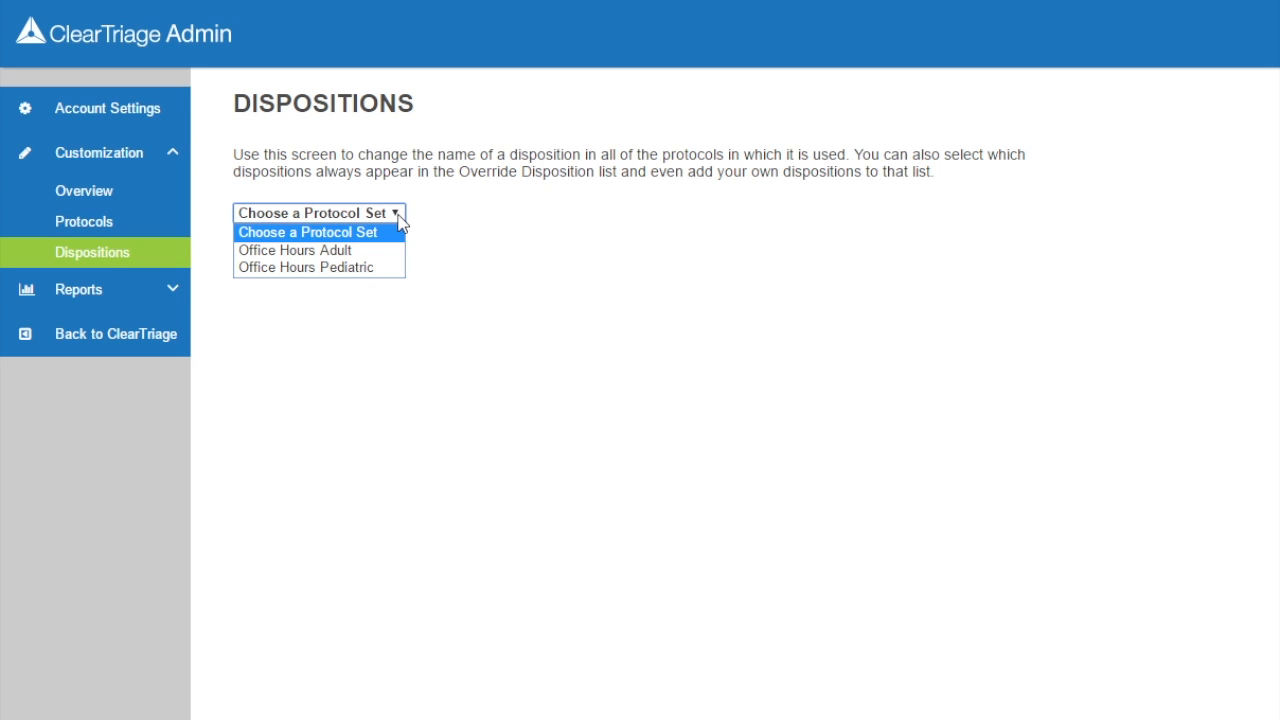
pyautogui.click(366, 258)
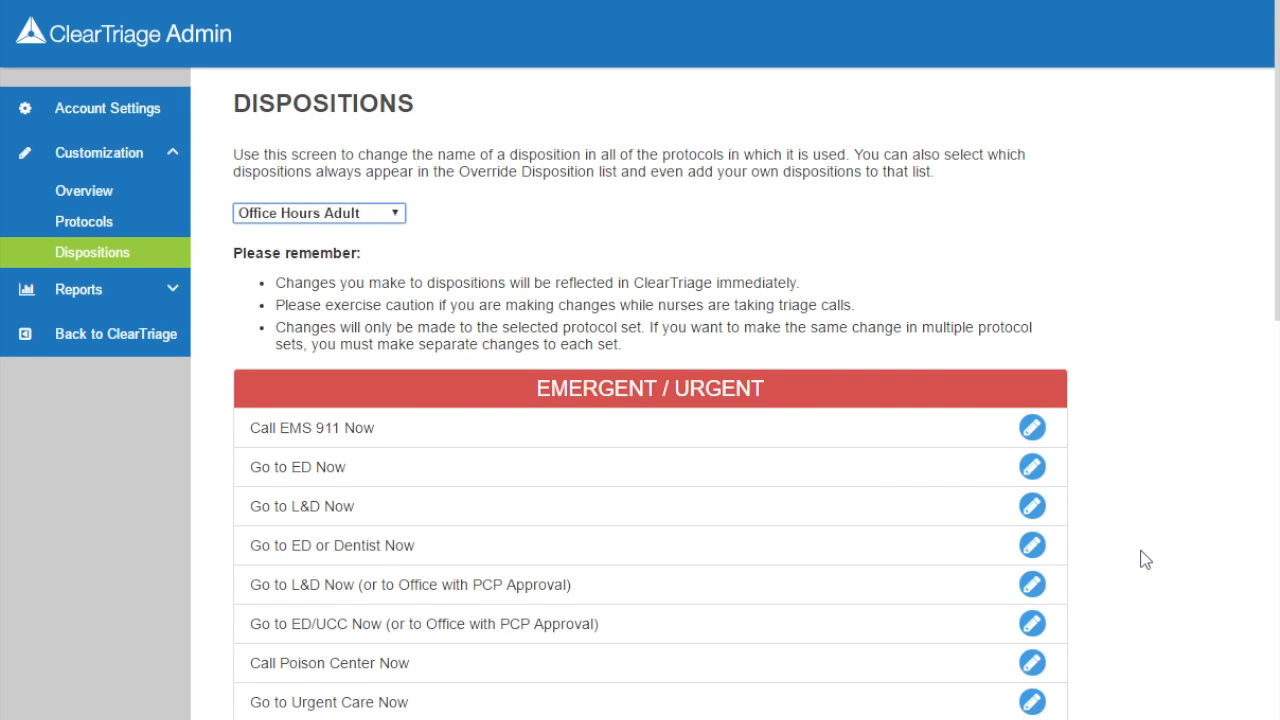
pyautogui.scroll(-2, 1145, 560)
# Rename 'Go to Urgent Care Now' to 'Go to Walk In Clinic Now'.
pyautogui.scroll(-3, 1145, 560)
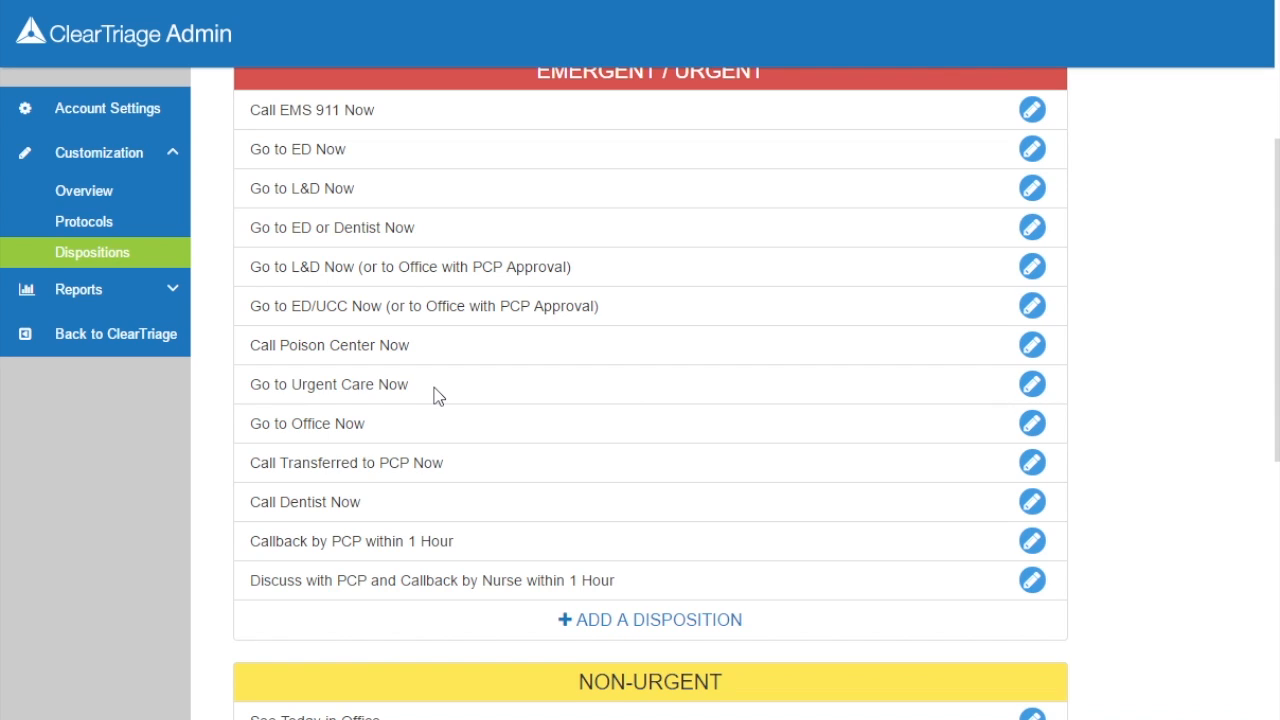
pyautogui.click(1032, 386)
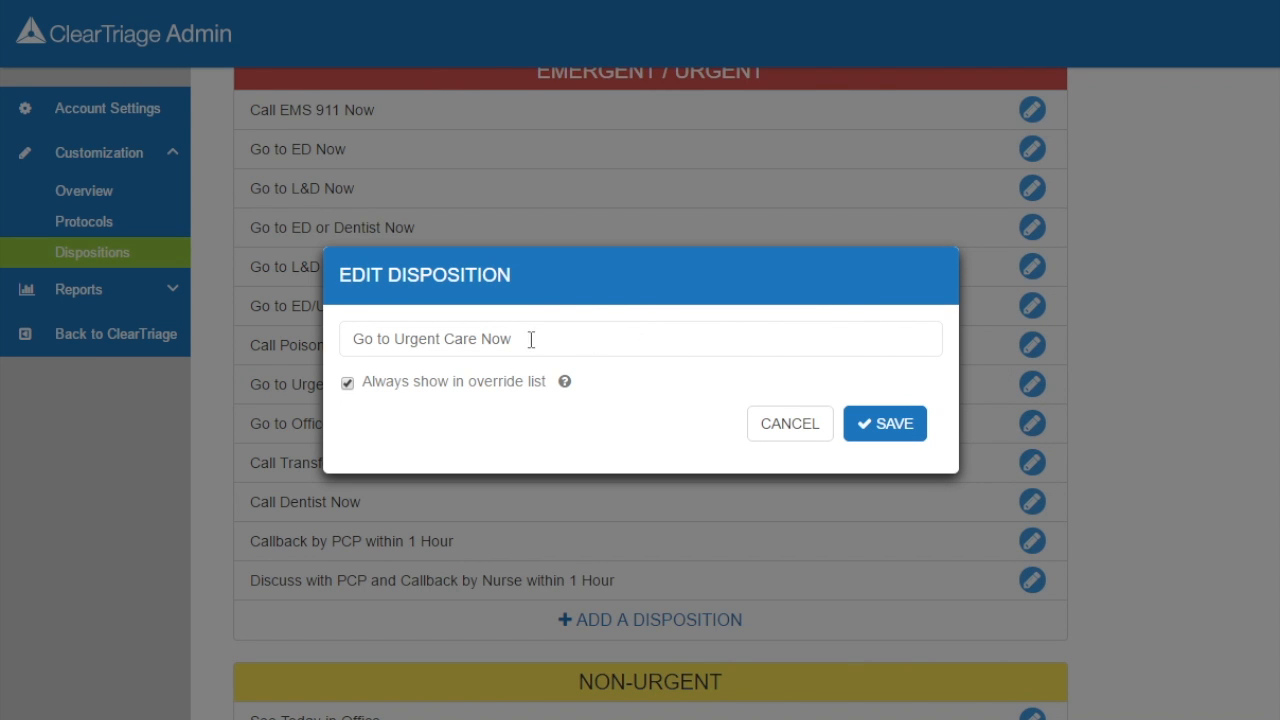
pyautogui.moveTo(396, 340); pyautogui.dragTo(477, 341)
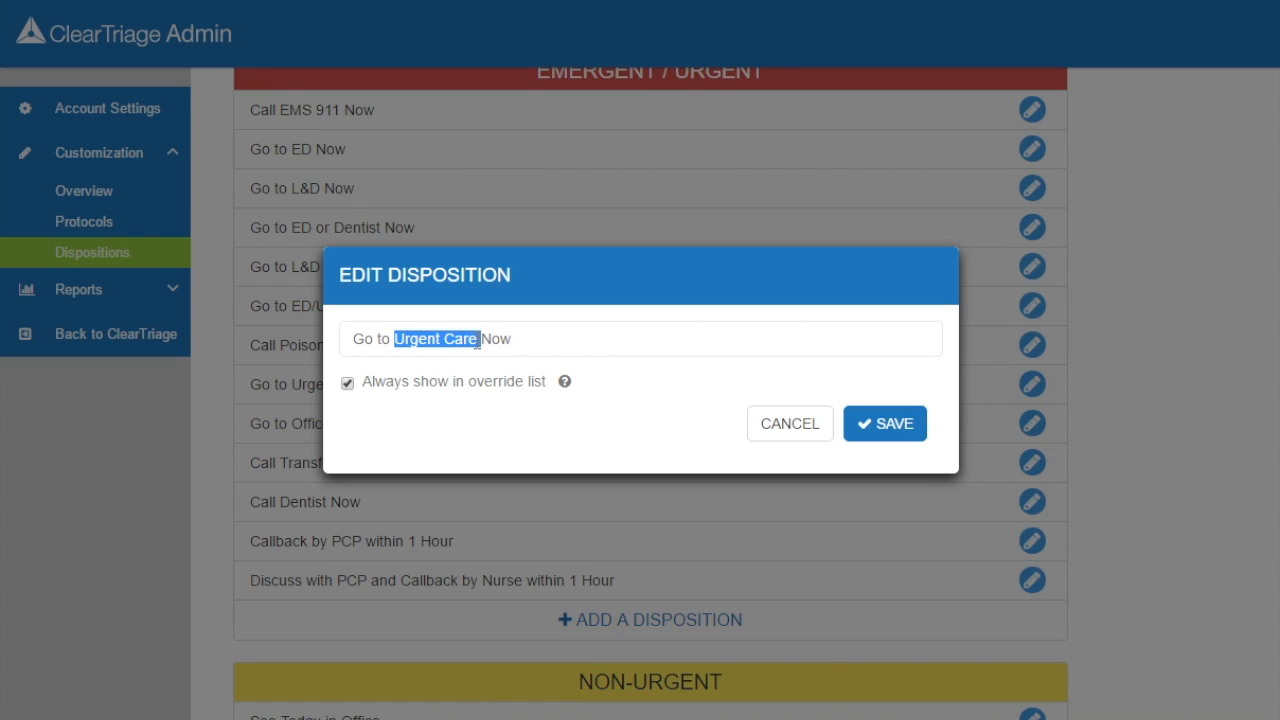
pyautogui.write('Wal')
pyautogui.write('k In Clin')
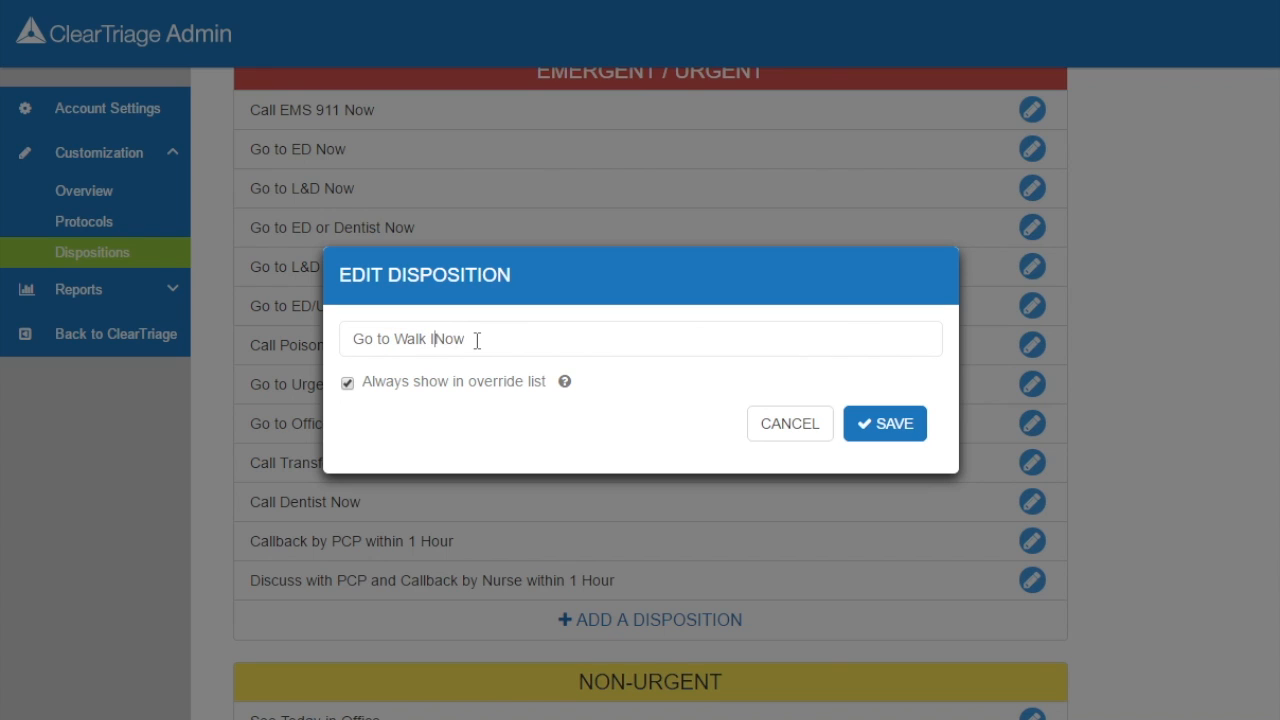
pyautogui.write('ic')
pyautogui.click(874, 432)
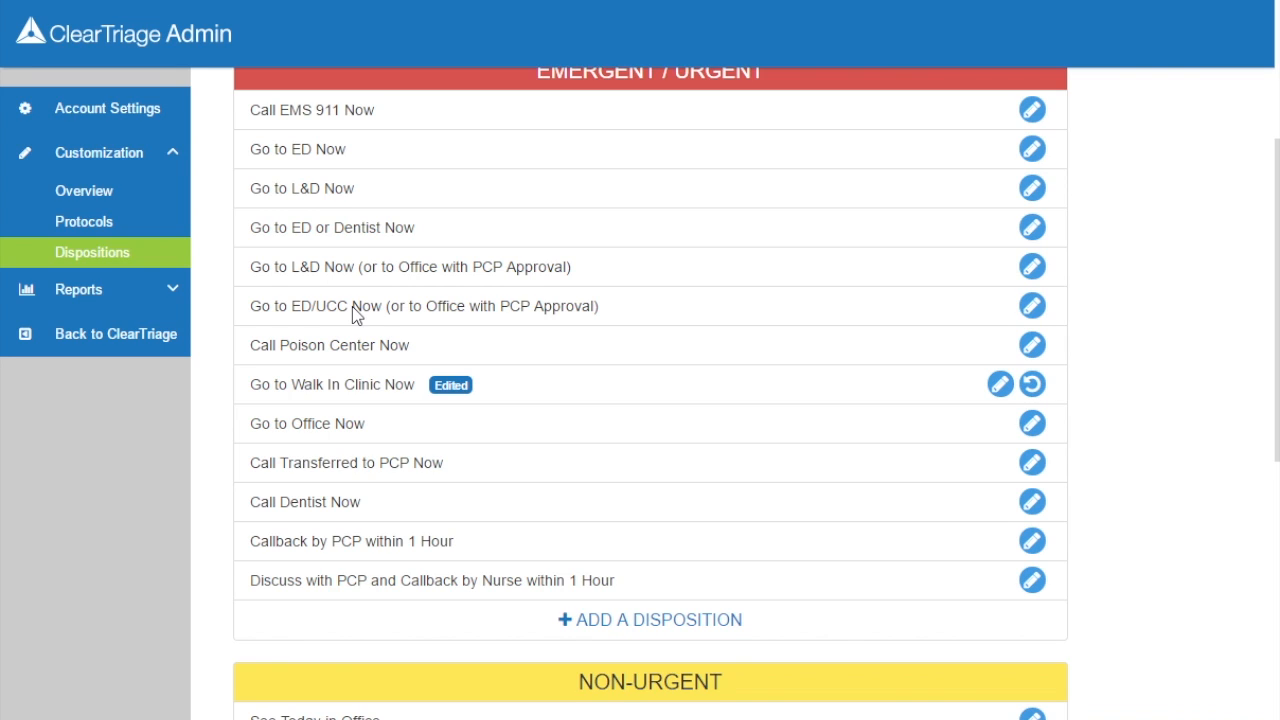
# Rename 'Go to ED/UCC Now' to 'Go to ED/WIC Now'.
pyautogui.click(1031, 306)
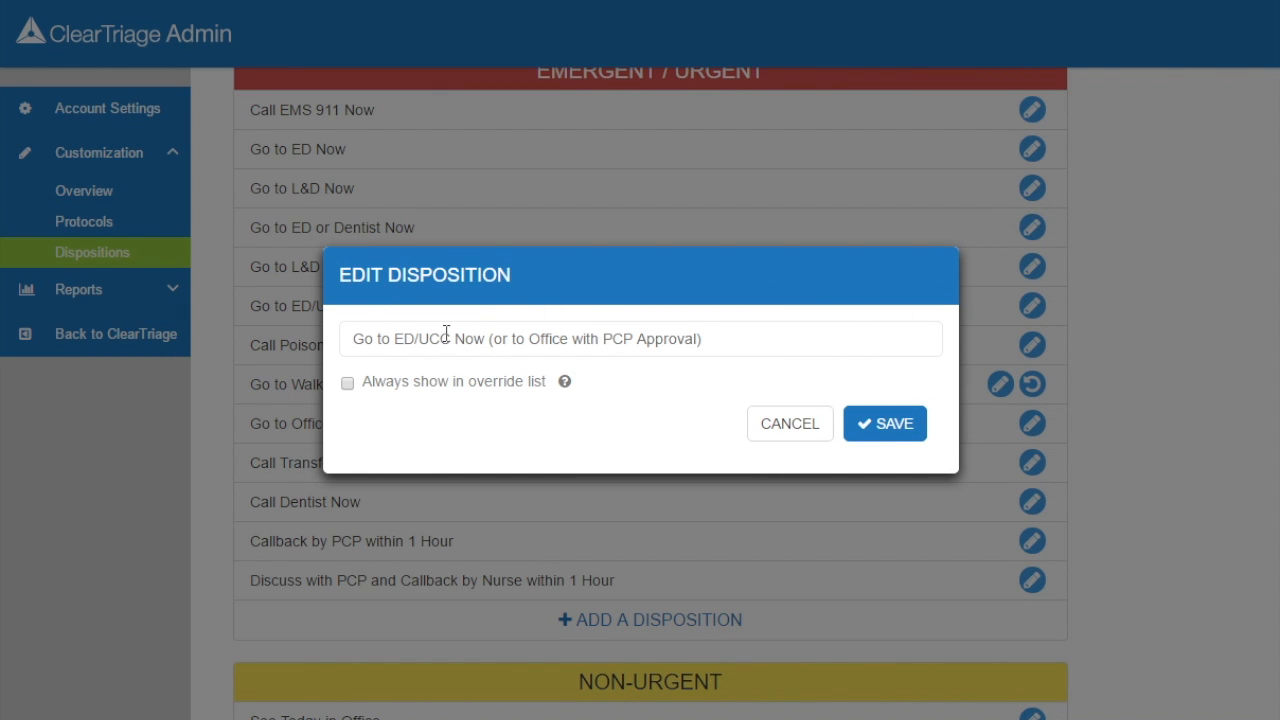
pyautogui.doubleClick(434, 340)
pyautogui.write('WIC')
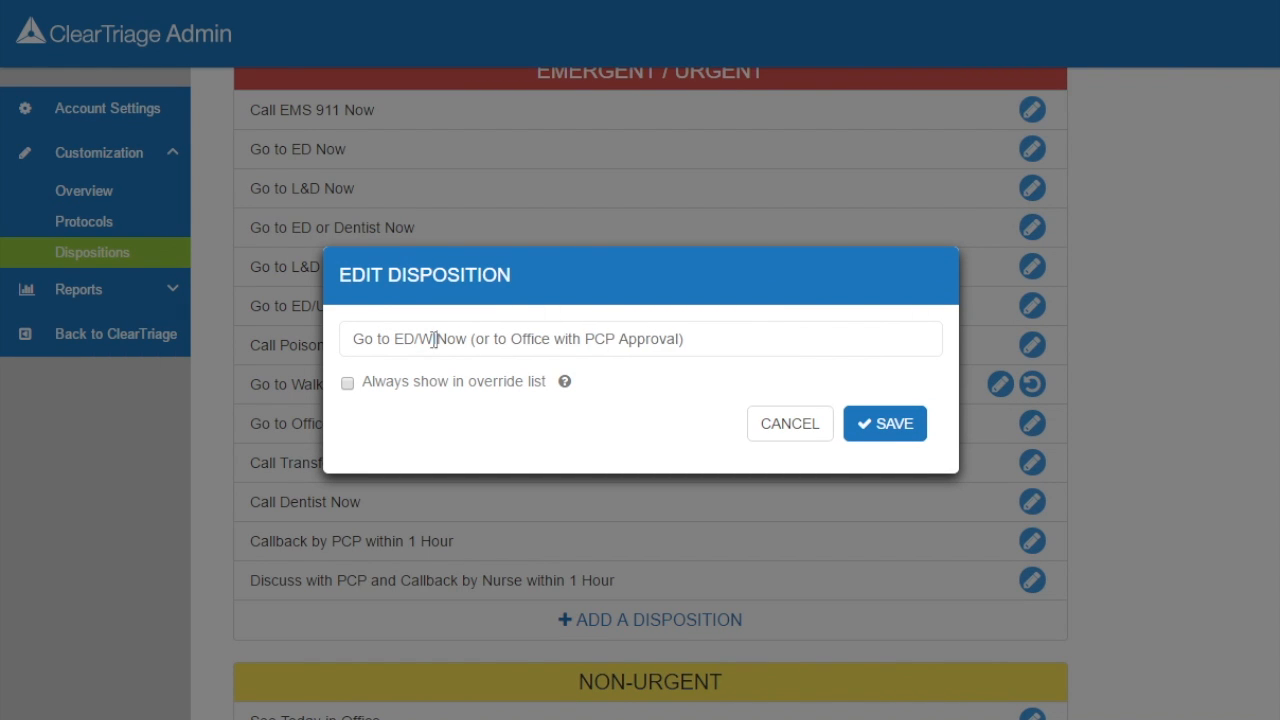
pyautogui.click(921, 430)
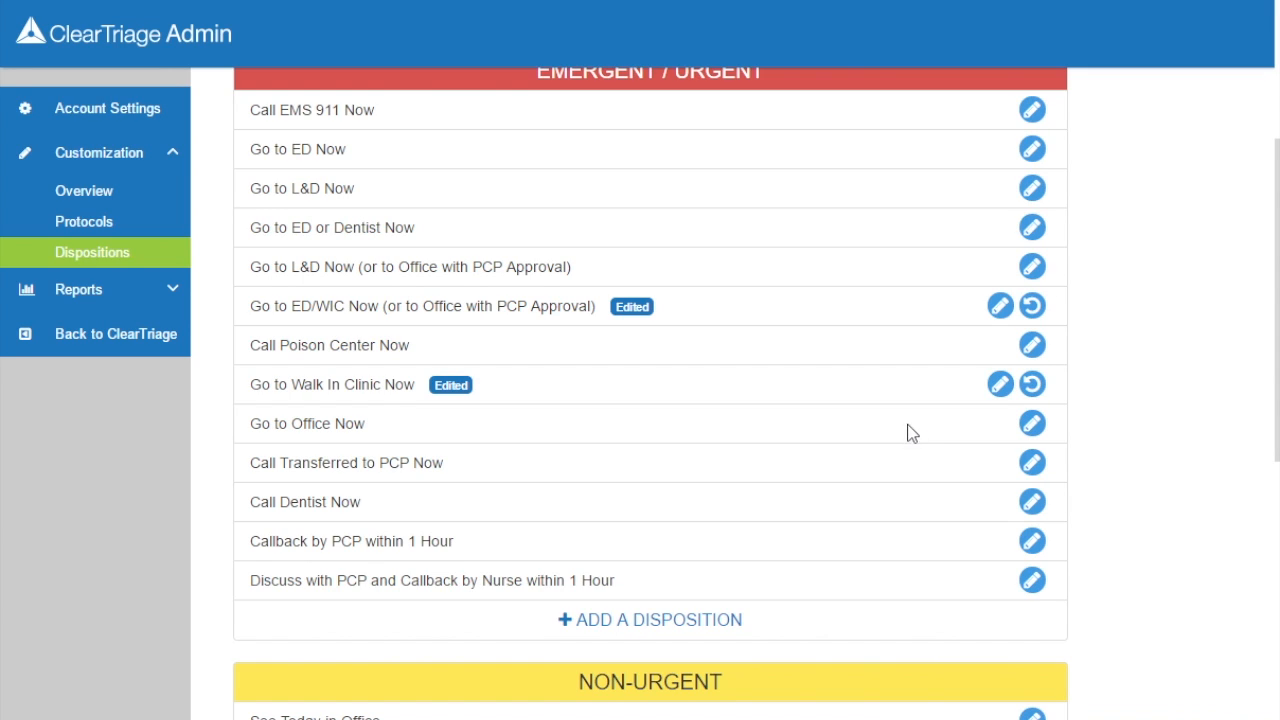
# Tick 'Always show in override list' for Go to L&D Now, save, and return to triage.
pyautogui.moveTo(454, 387)
pyautogui.click(1033, 189)
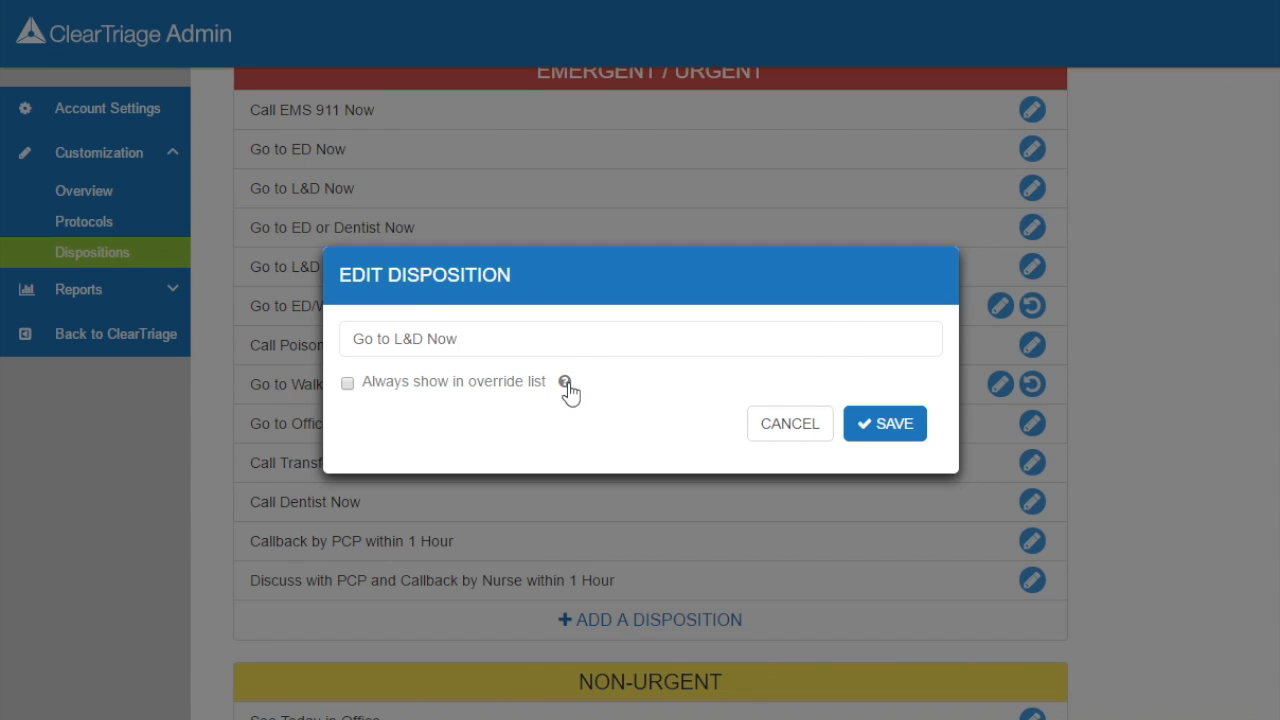
pyautogui.moveTo(565, 385)
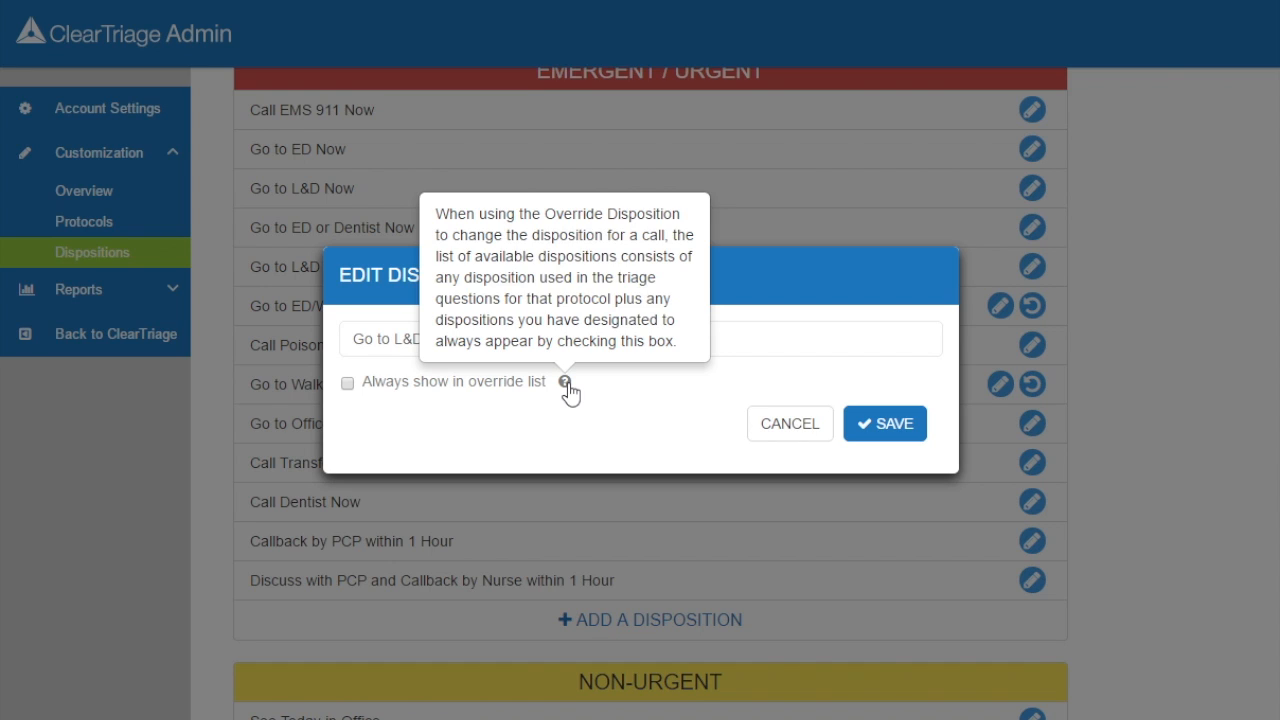
pyautogui.click(347, 384)
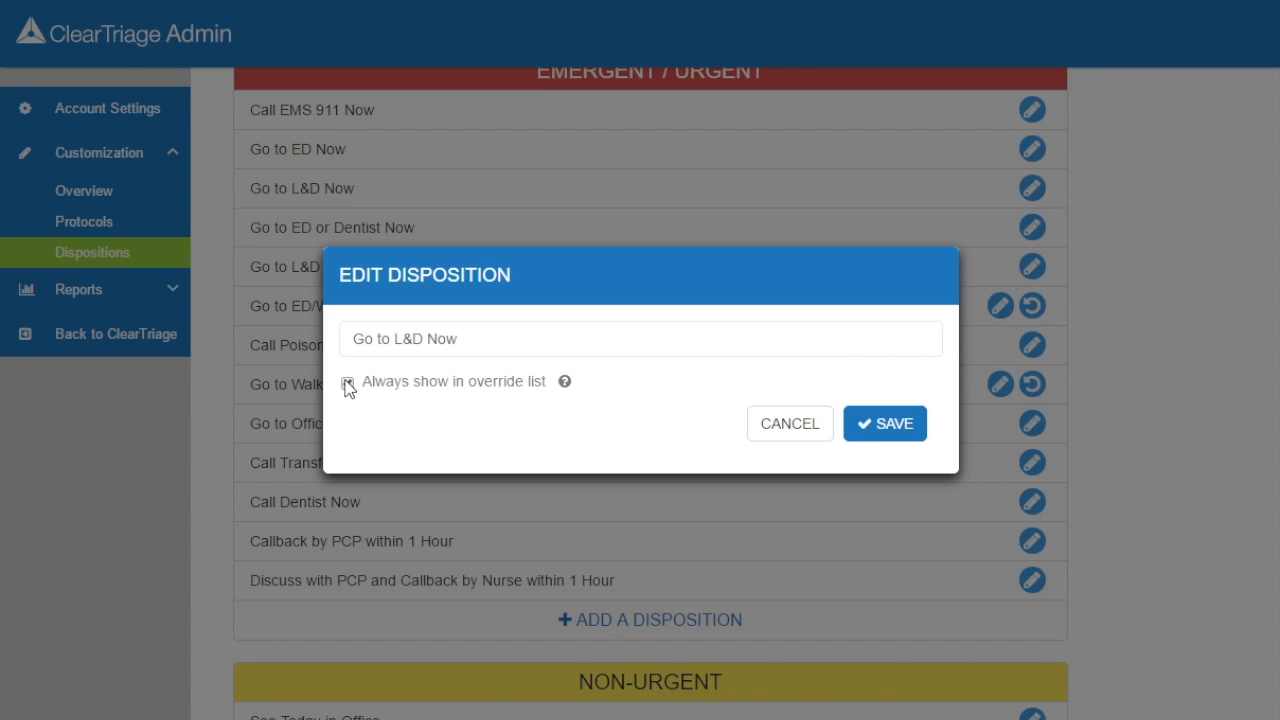
pyautogui.click(872, 430)
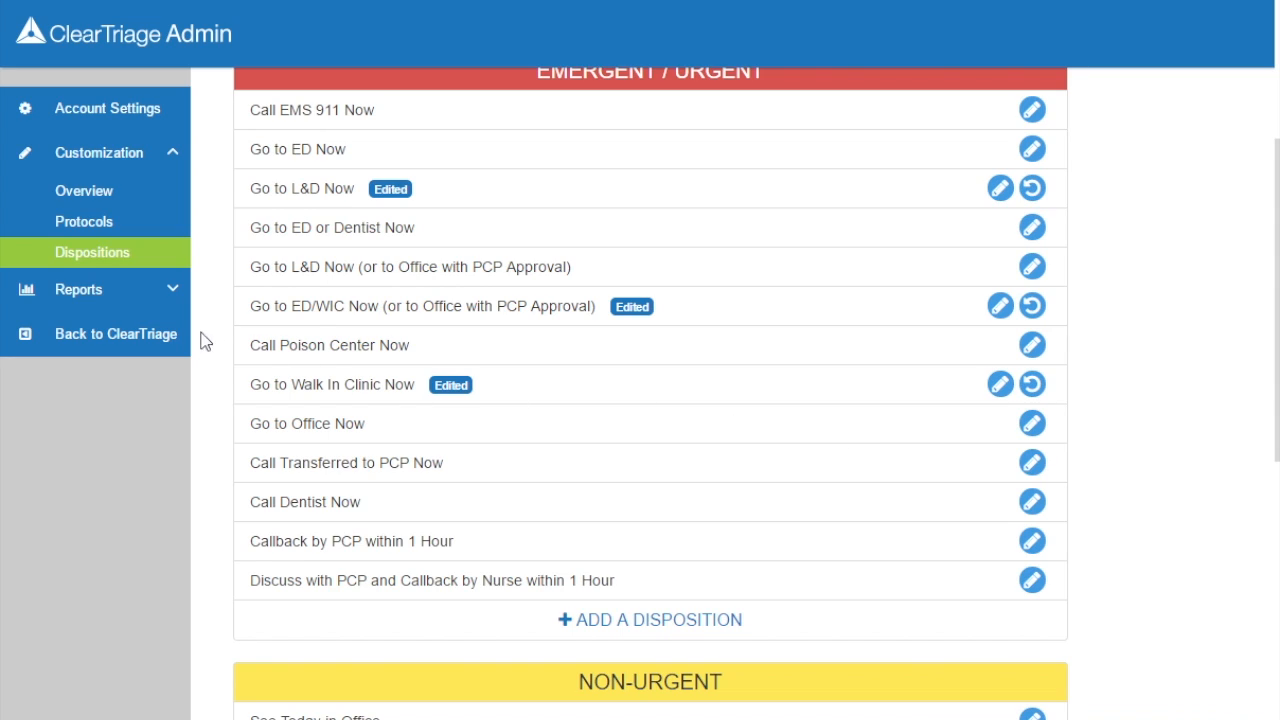
pyautogui.click(165, 336)
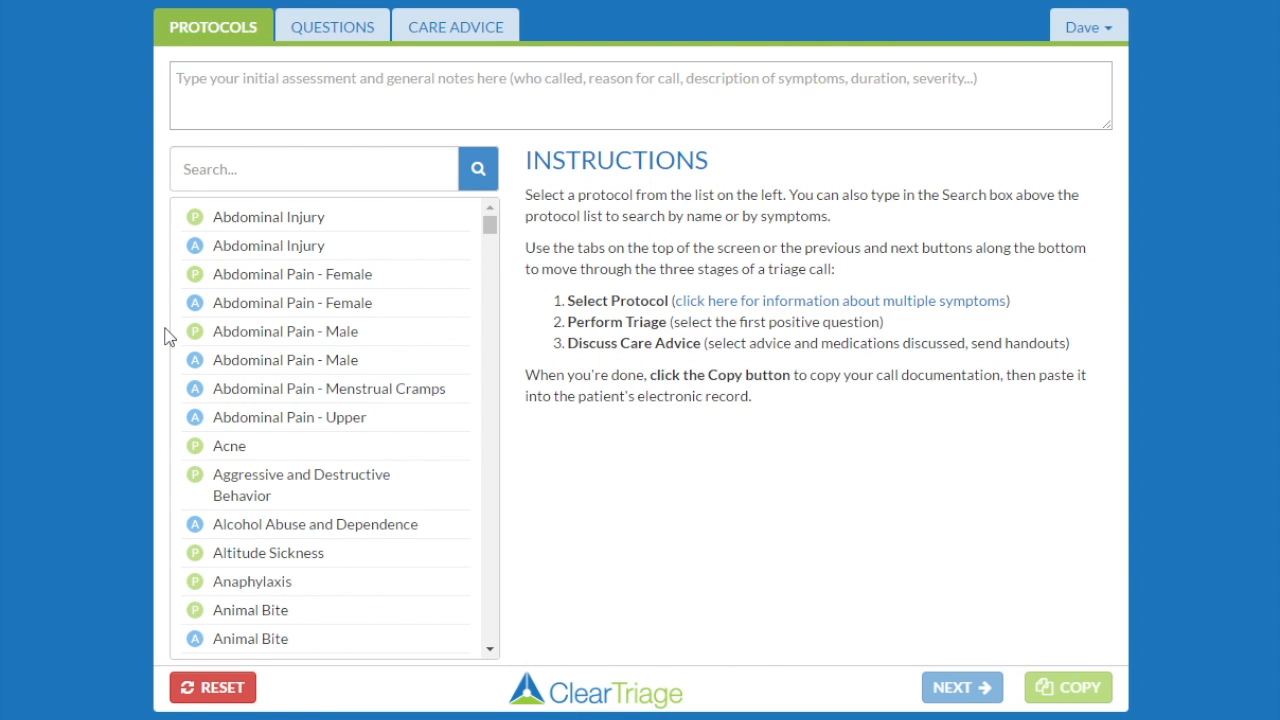
# Search 'dizzin', open the adult Dizziness protocol, and check Severe headache.
pyautogui.click(279, 178)
pyautogui.write('dizzin')
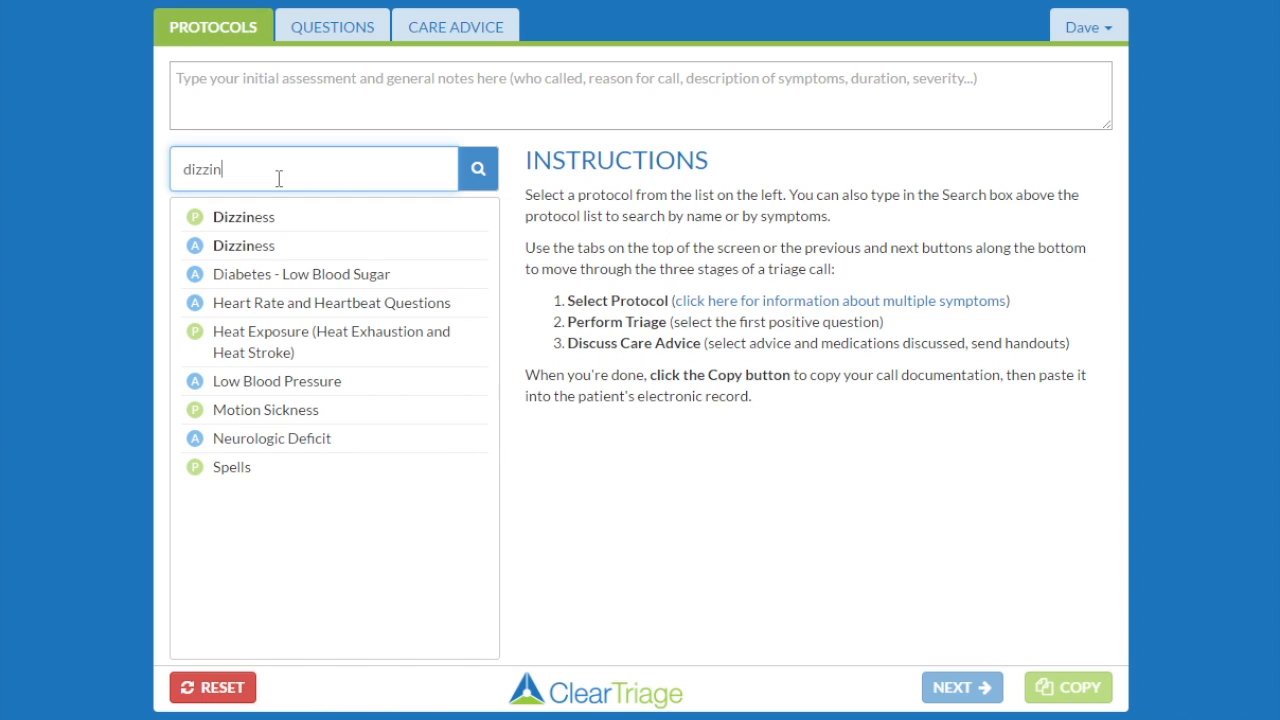
pyautogui.click(250, 252)
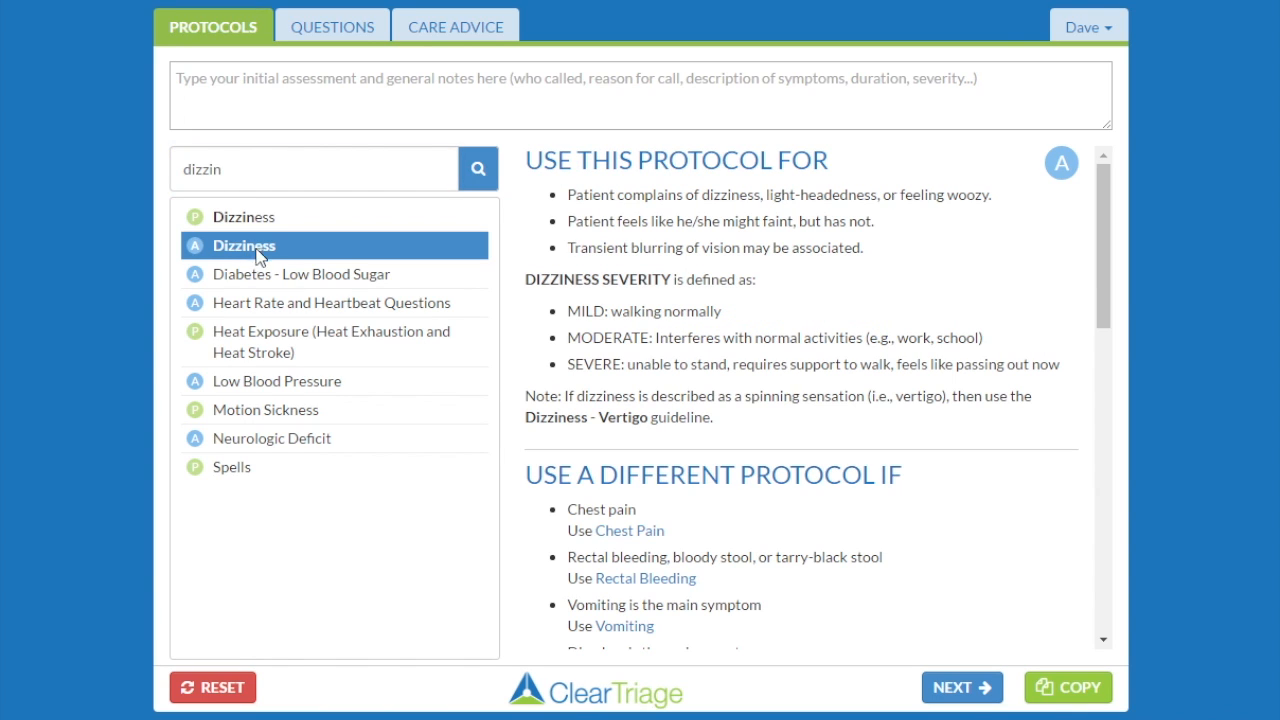
pyautogui.click(941, 688)
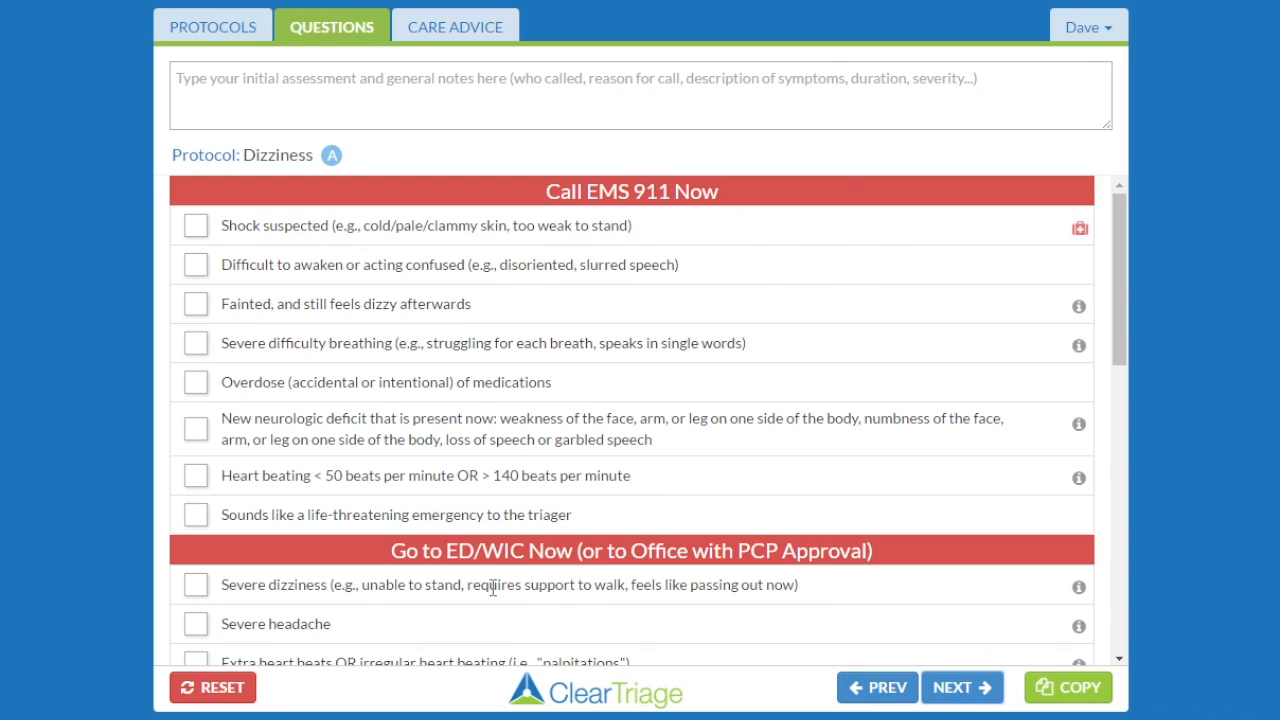
pyautogui.click(196, 623)
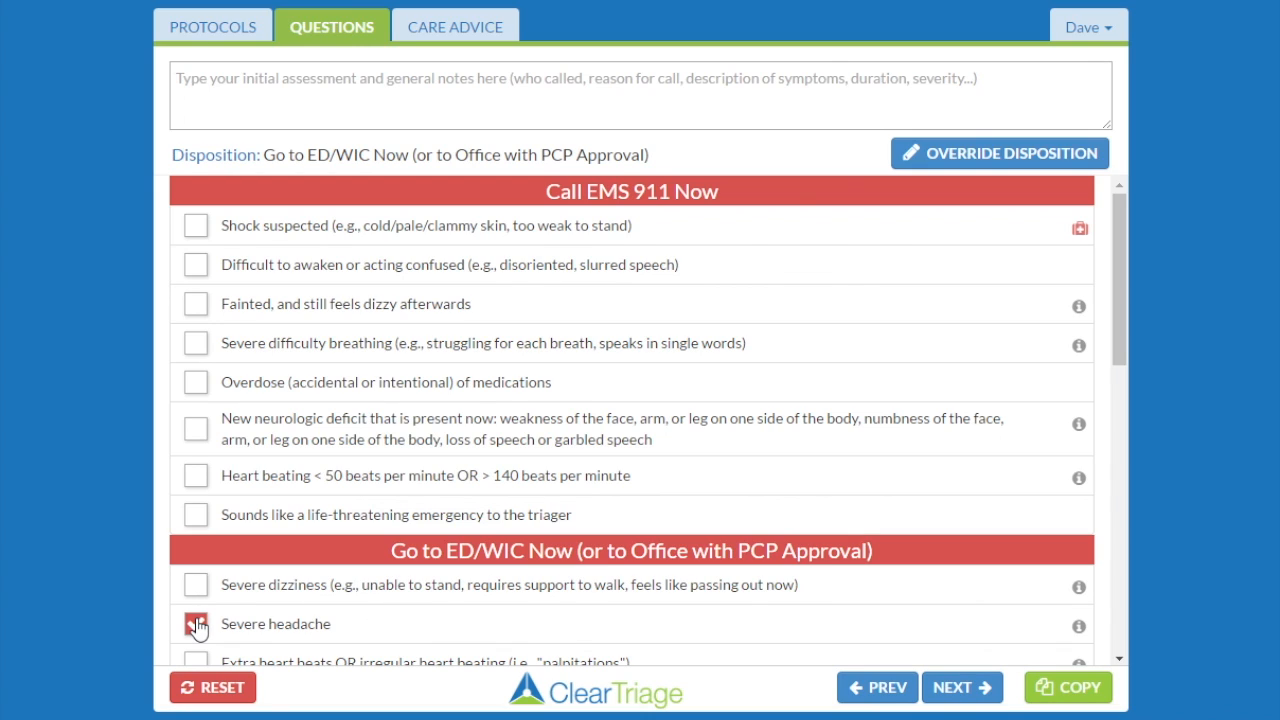
# Review the override dispositions list, then cancel the override without choosing one.
pyautogui.click(943, 163)
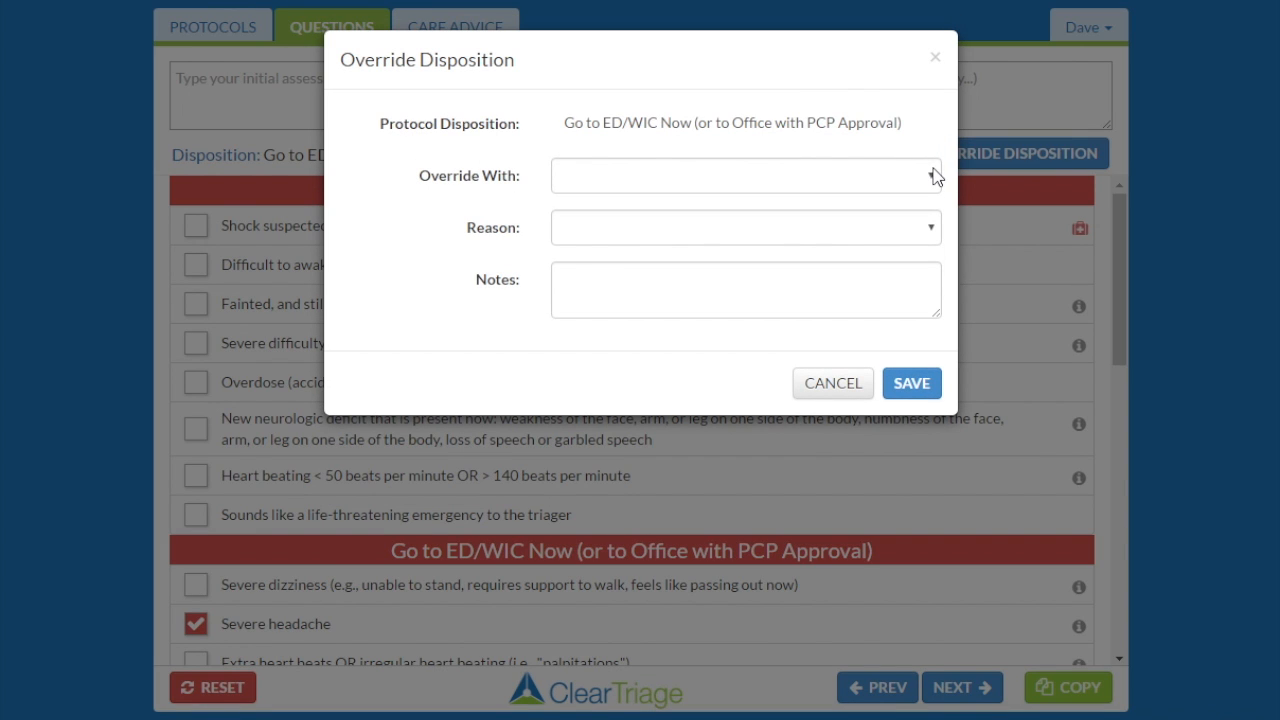
pyautogui.click(933, 177)
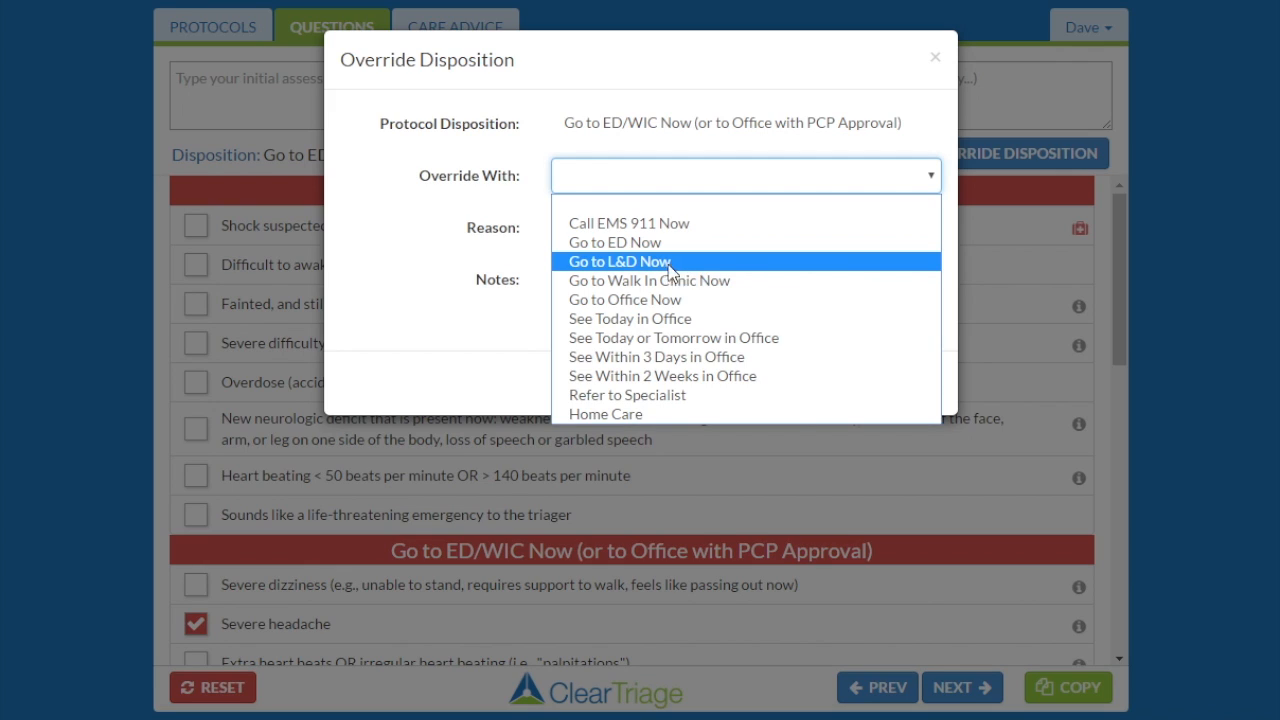
pyautogui.click(497, 321)
pyautogui.click(834, 390)
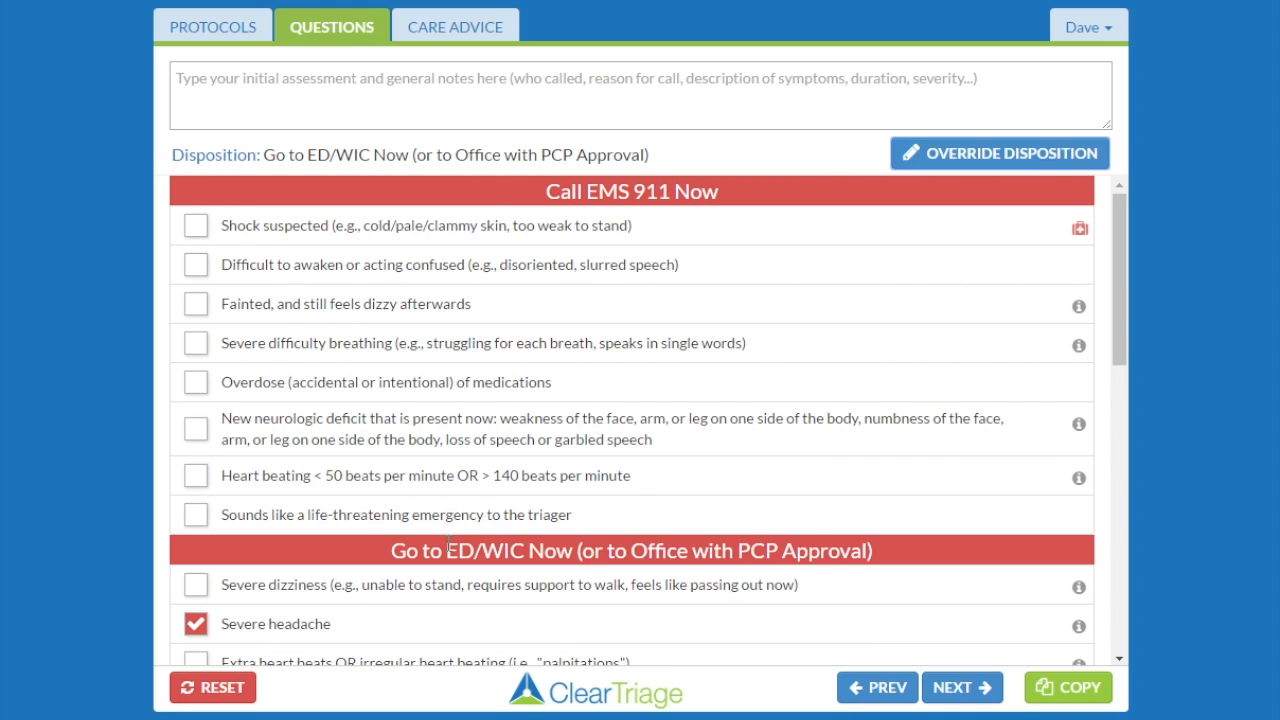
# Reset the call, reopen Dizziness via 'dizz', and check Drug abuse suspected.
pyautogui.click(210, 690)
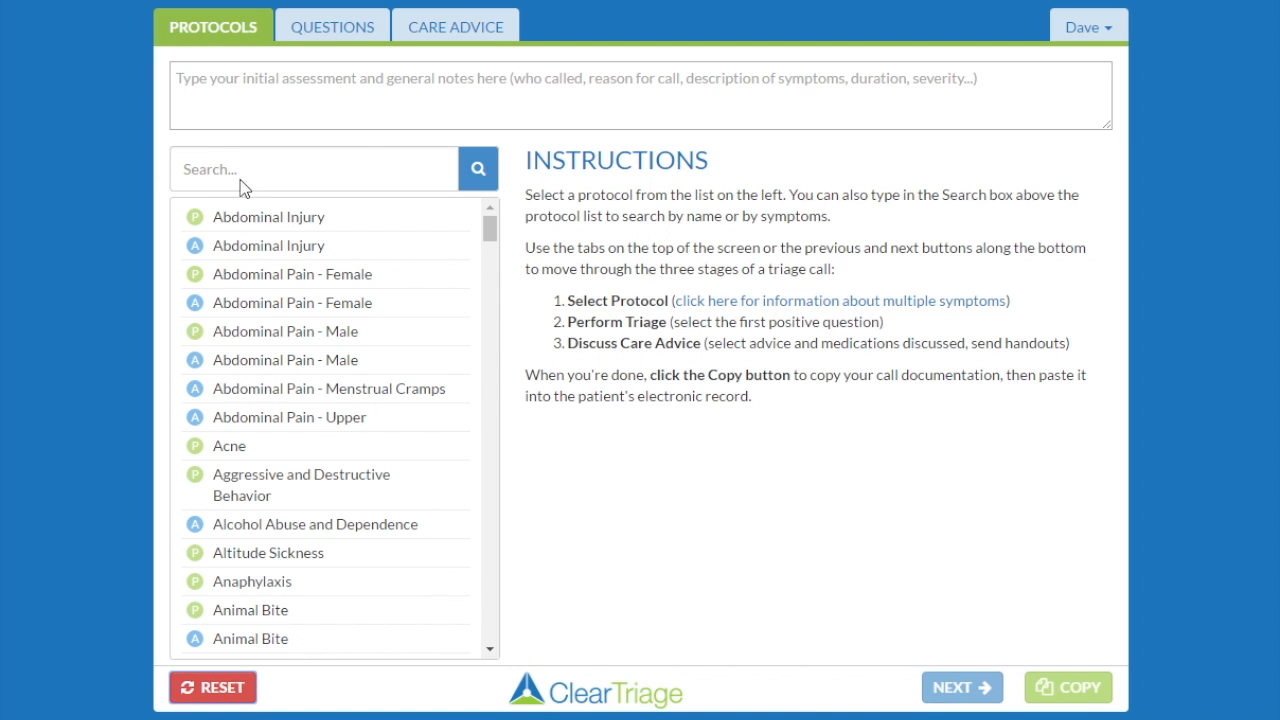
pyautogui.click(249, 168)
pyautogui.write('dizz')
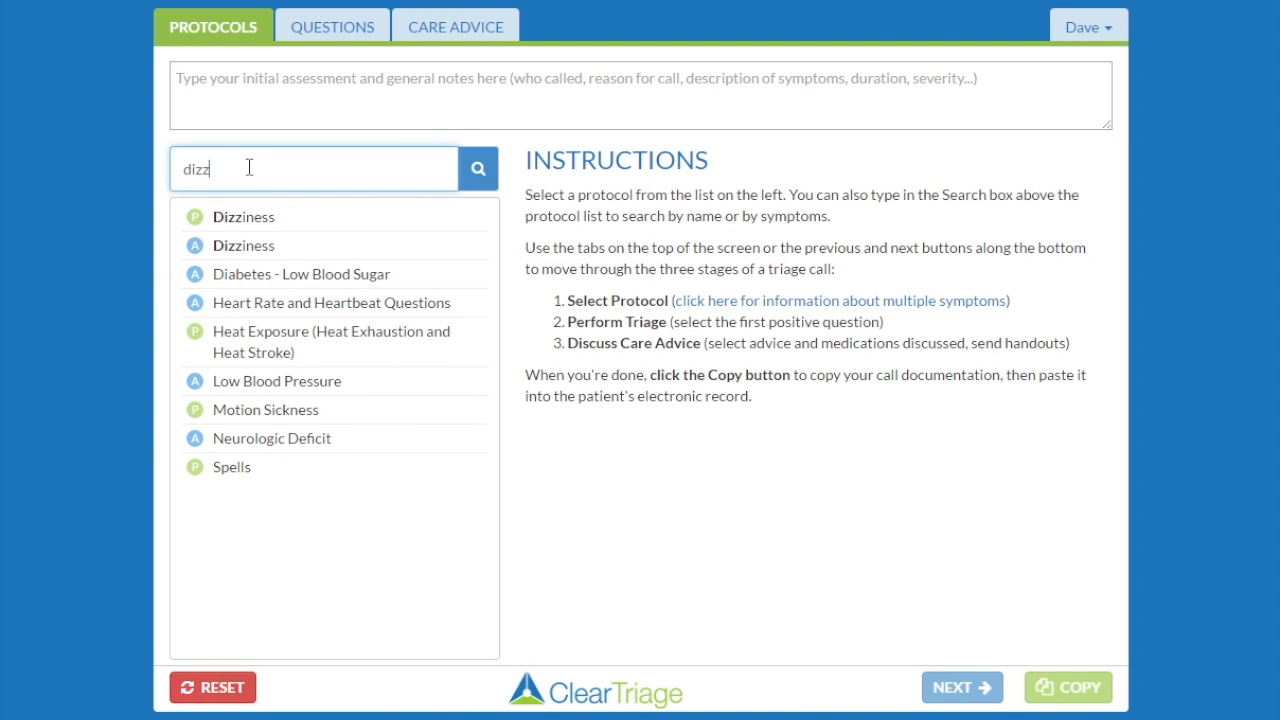
pyautogui.click(243, 218)
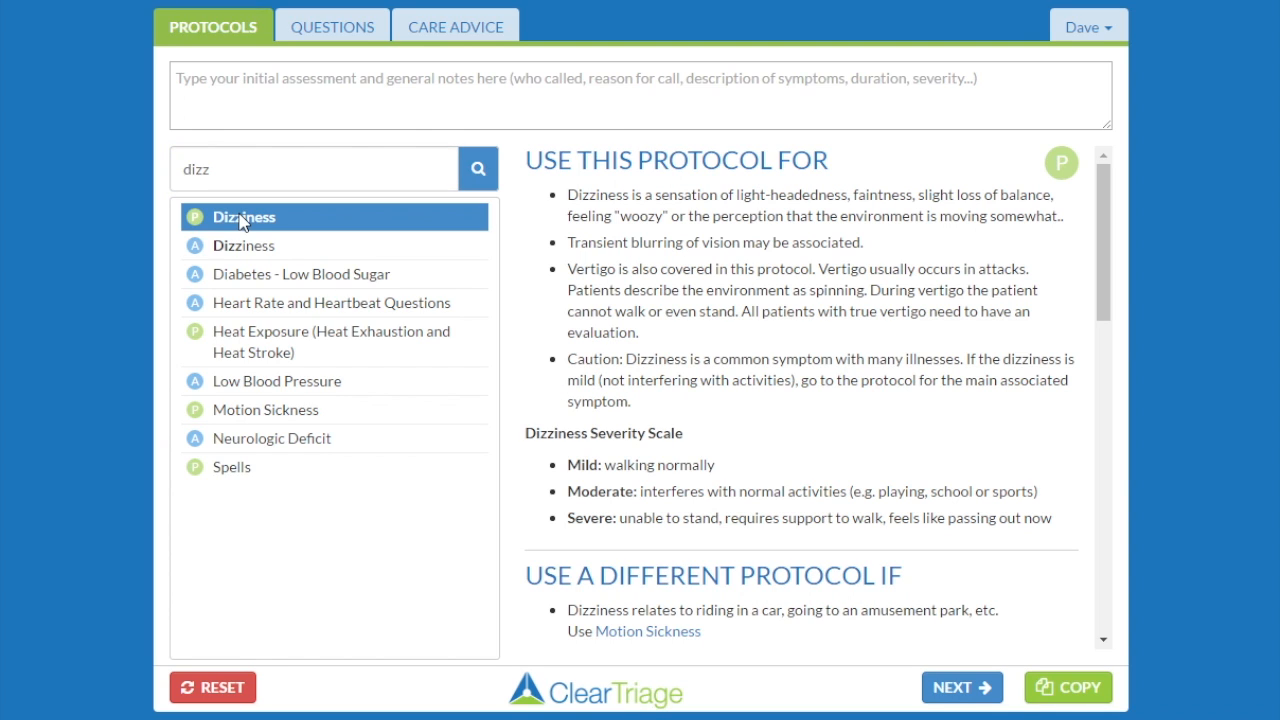
pyautogui.click(982, 687)
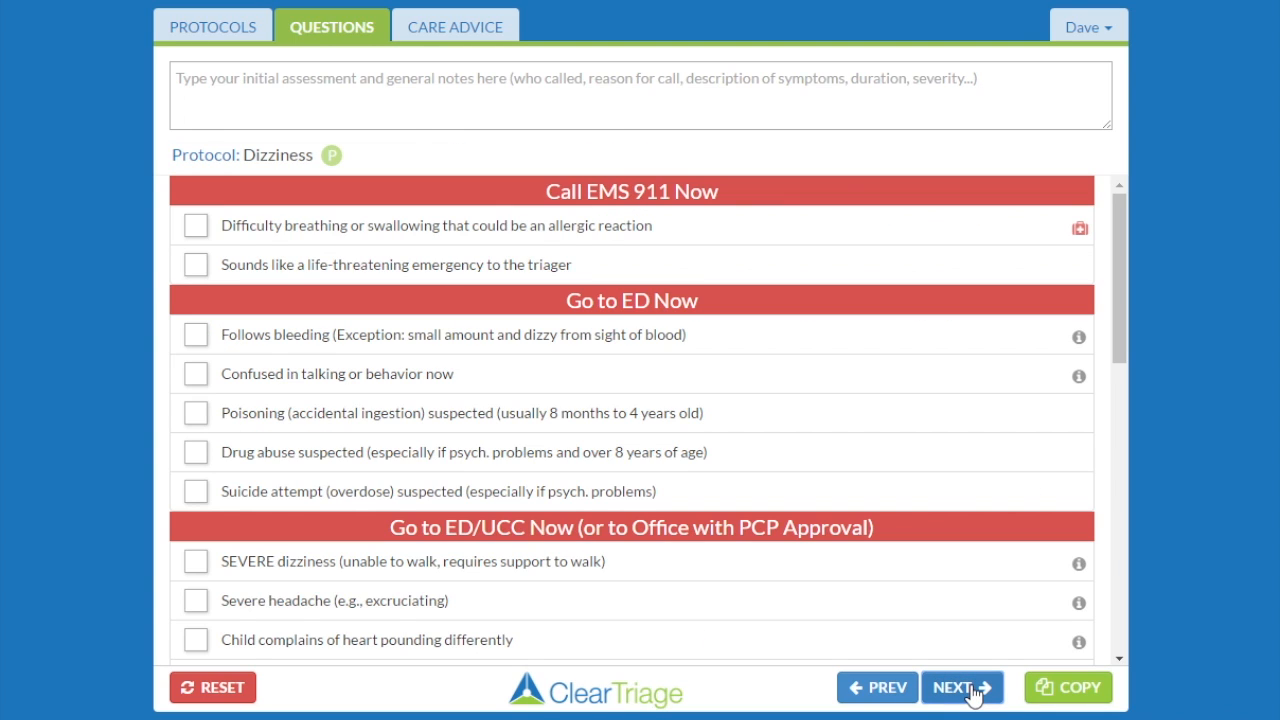
pyautogui.click(195, 454)
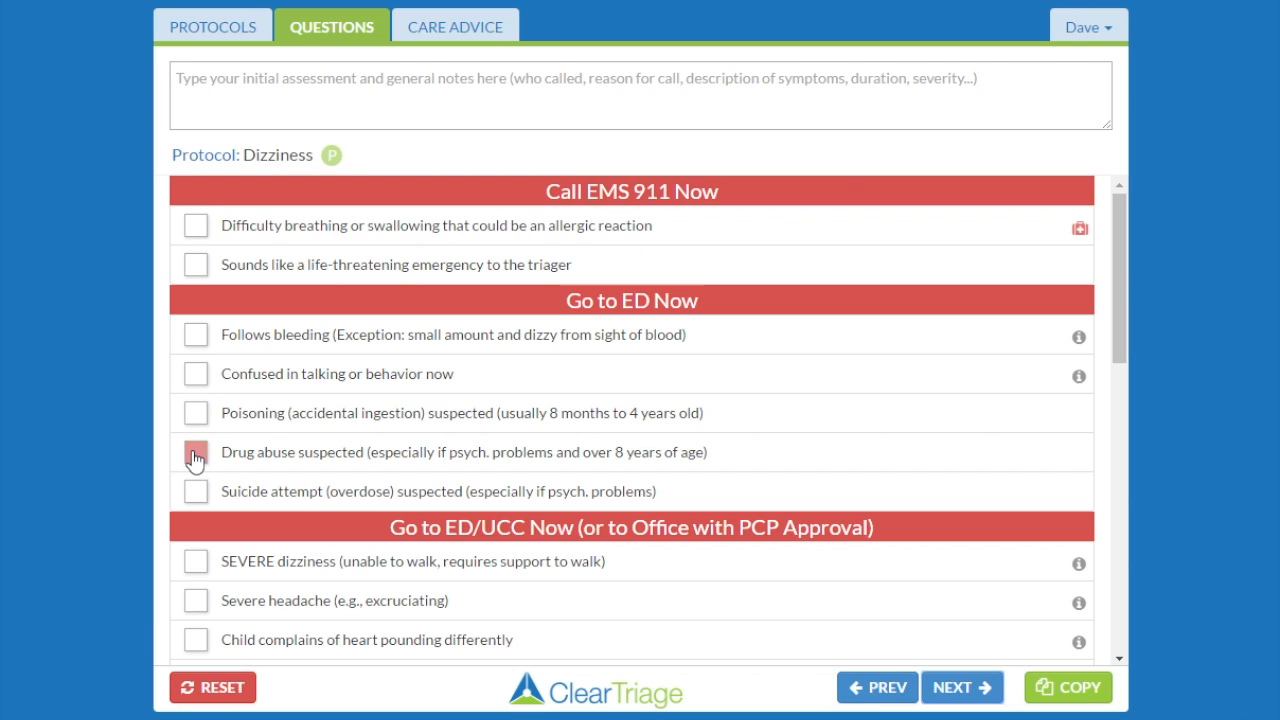
# View the override list, cancel it, uncheck Drug abuse suspected, and open the account menu.
pyautogui.click(956, 156)
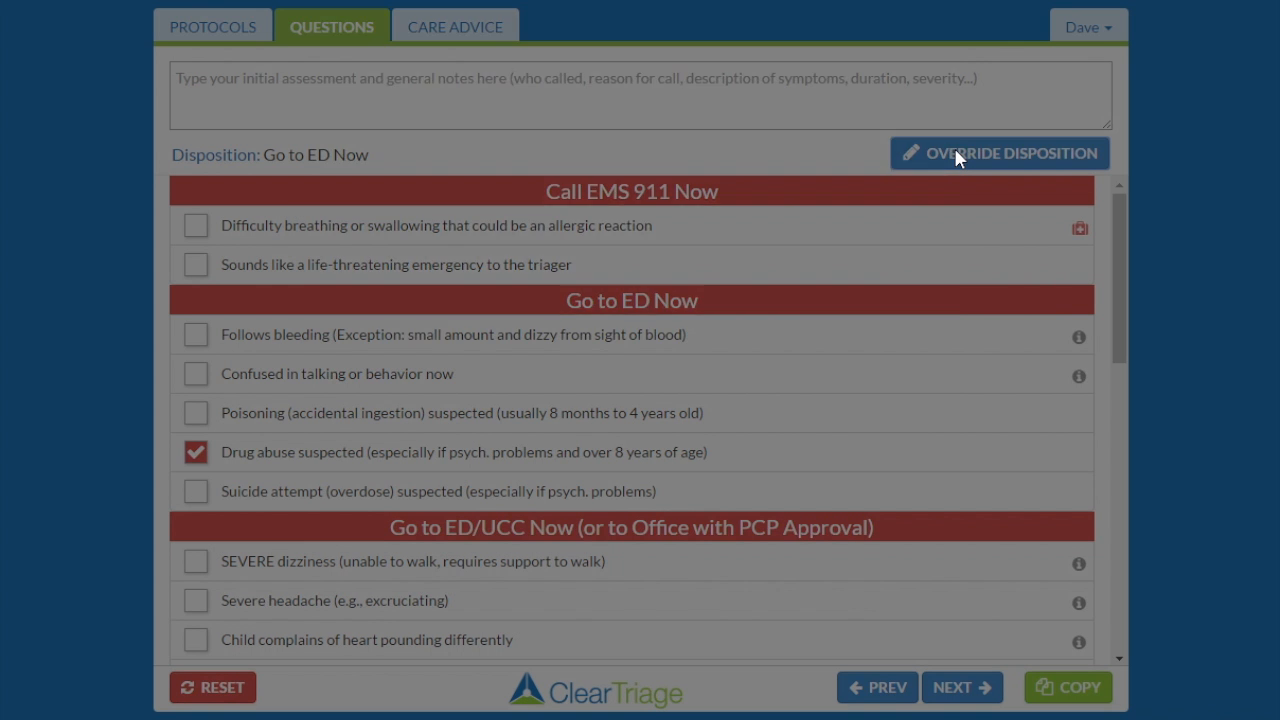
pyautogui.click(931, 173)
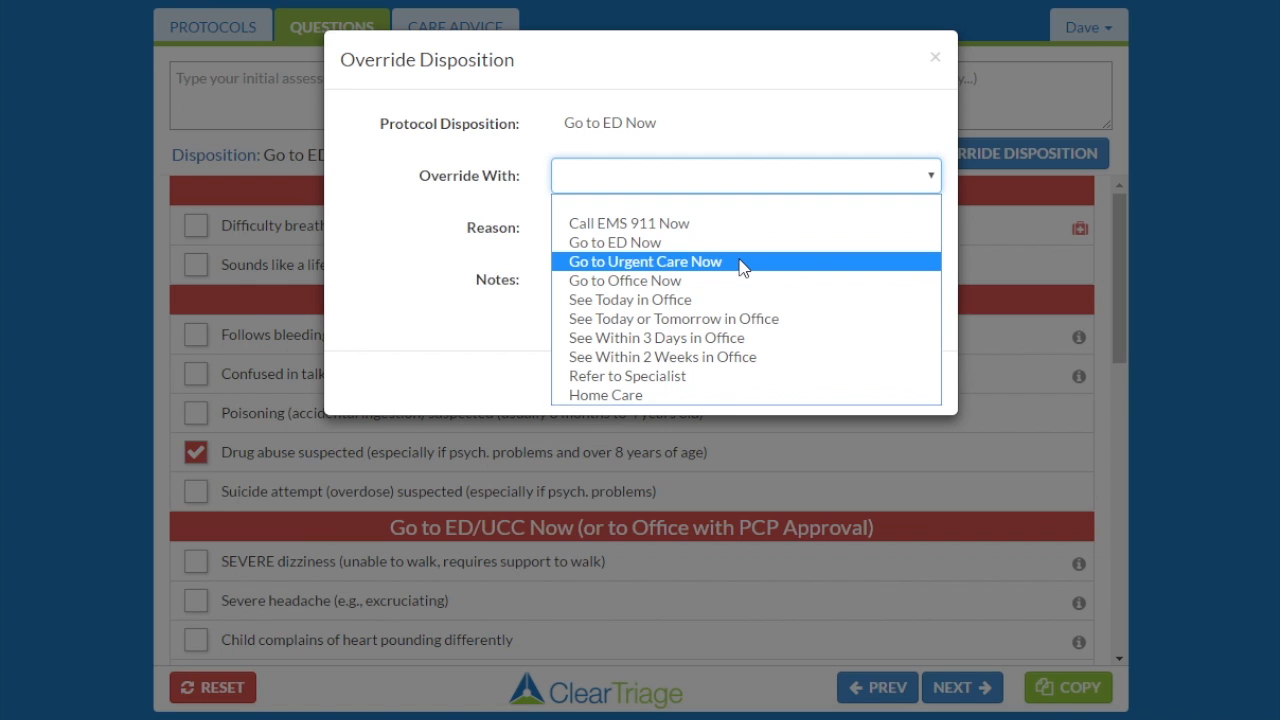
pyautogui.click(195, 458)
pyautogui.click(195, 458)
pyautogui.click(195, 458)
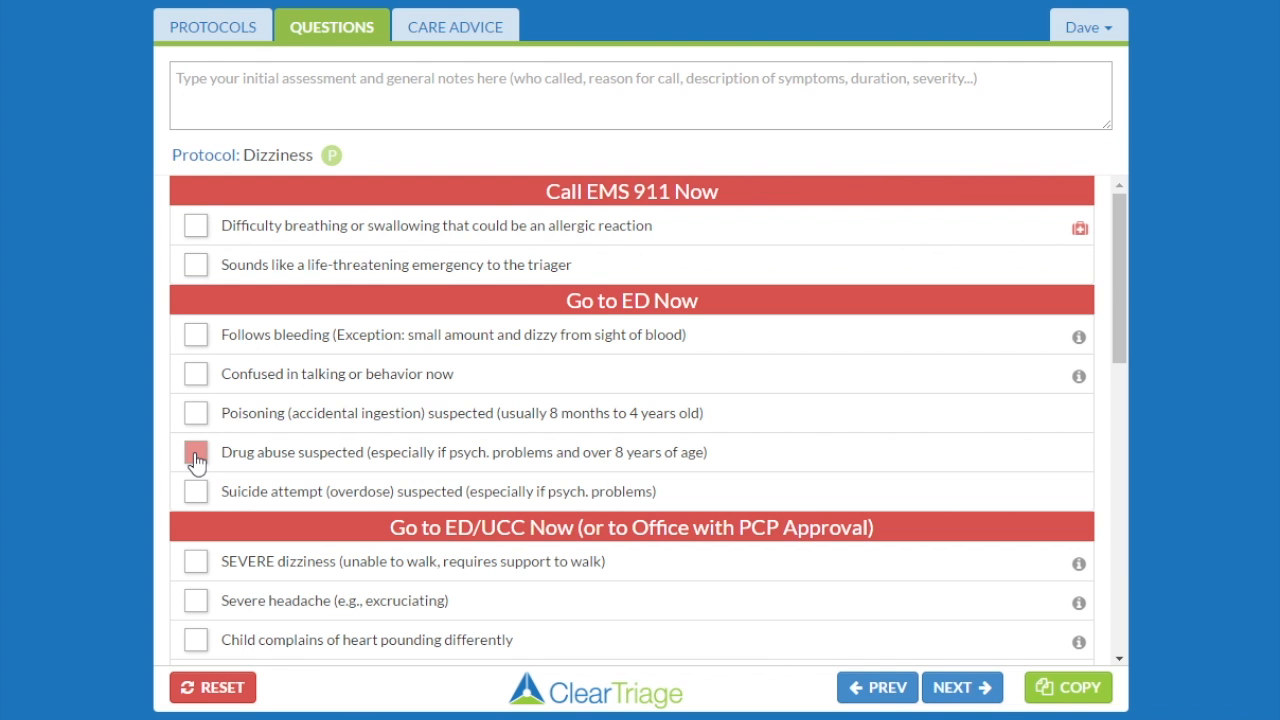
pyautogui.click(1090, 32)
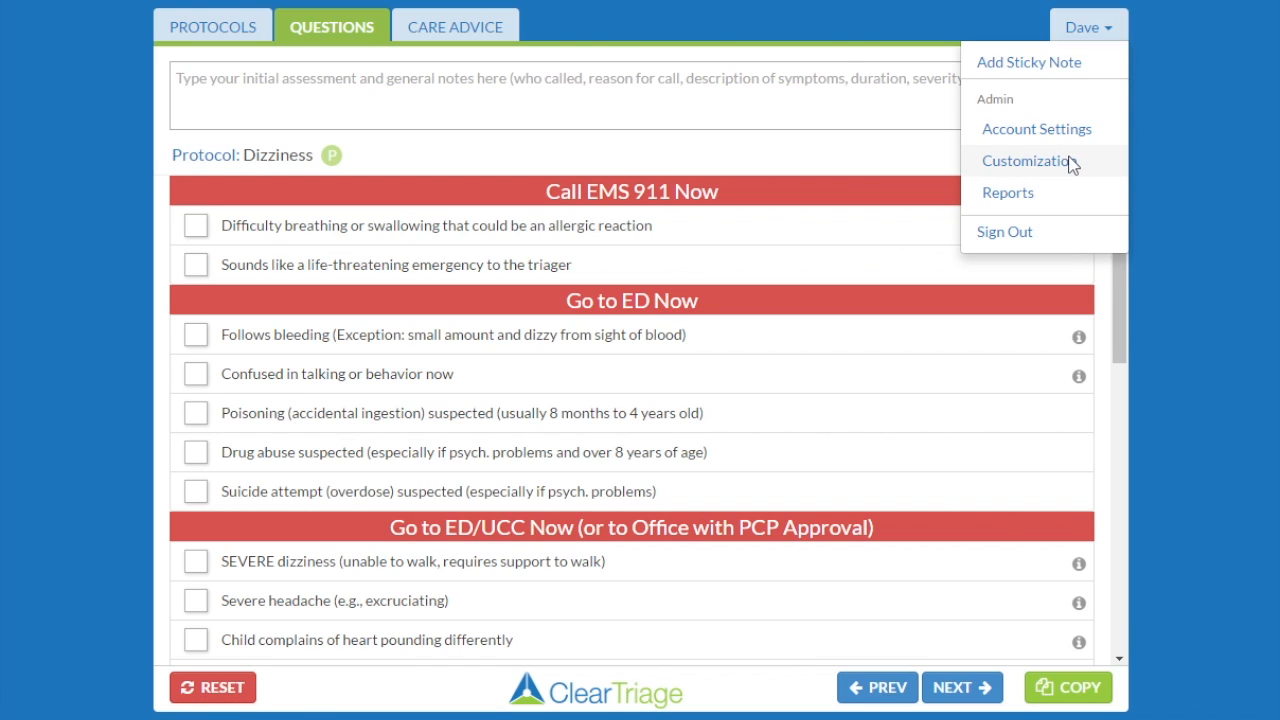
# Go to Customization > Dispositions and select the Office Hours Adult protocol set.
pyautogui.click(1030, 161)
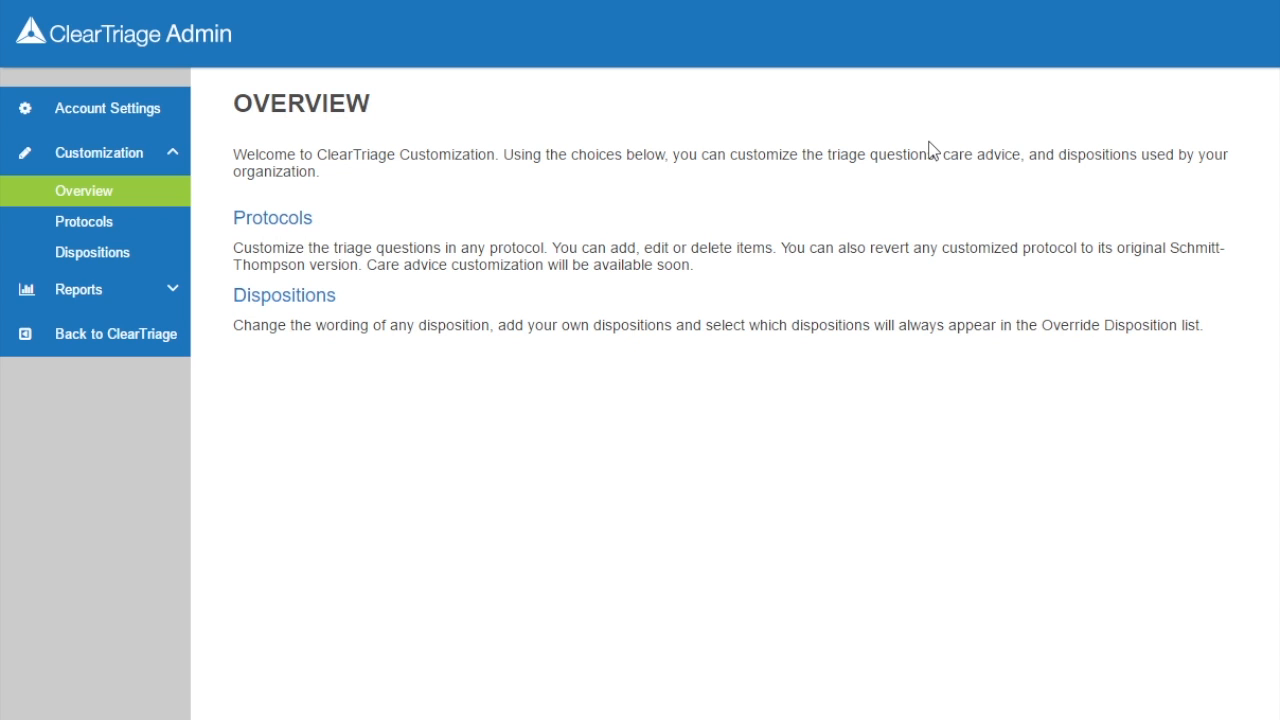
pyautogui.click(308, 303)
pyautogui.click(395, 220)
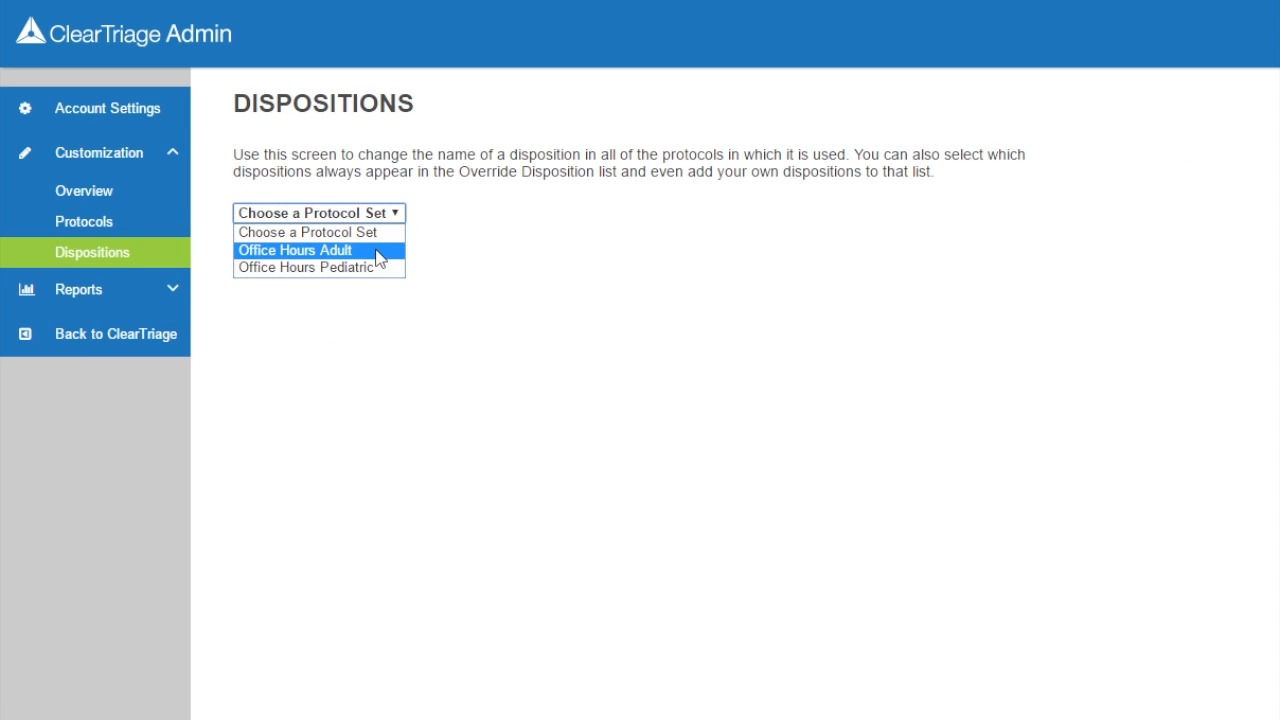
pyautogui.click(380, 259)
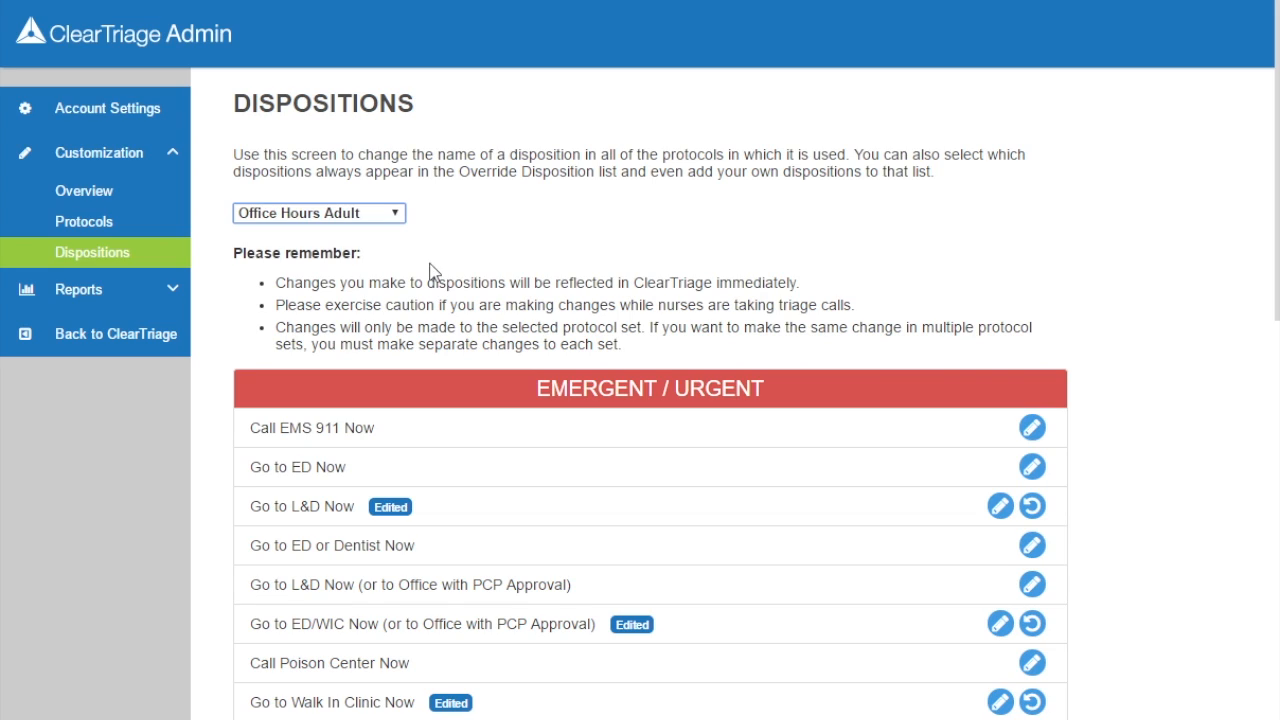
pyautogui.scroll(-2, 1097, 533)
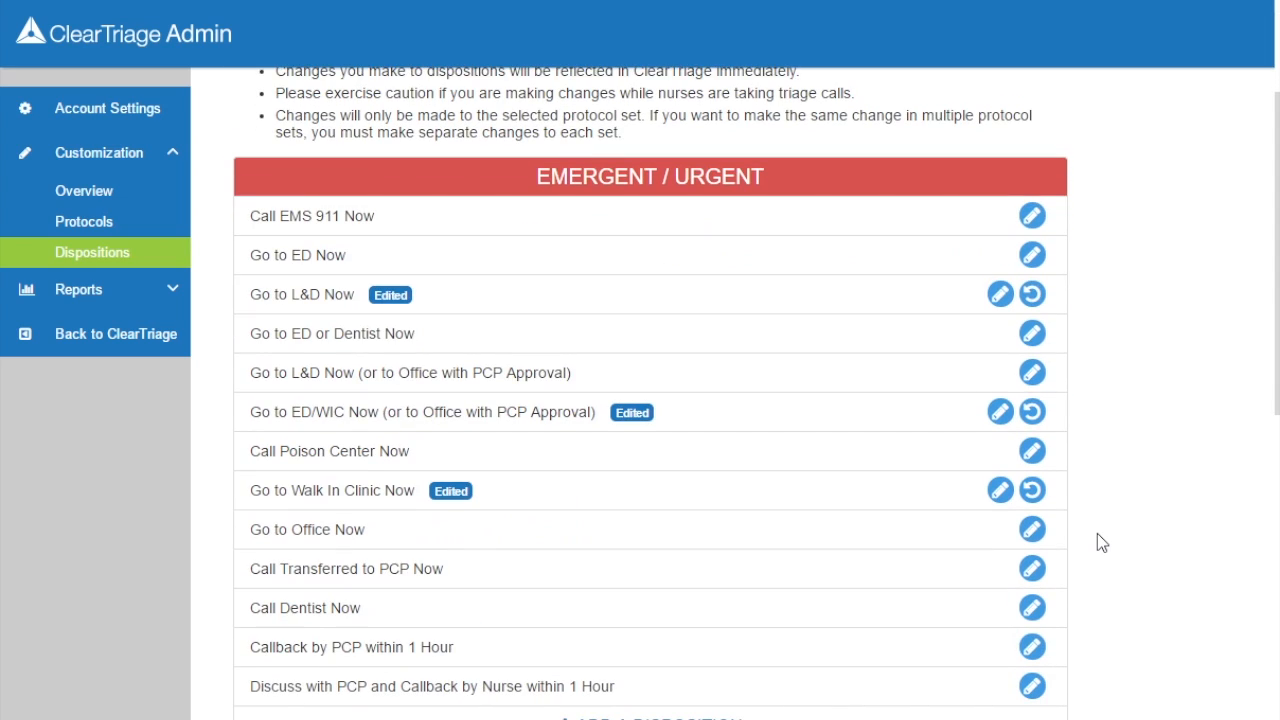
pyautogui.scroll(-1, 1097, 533)
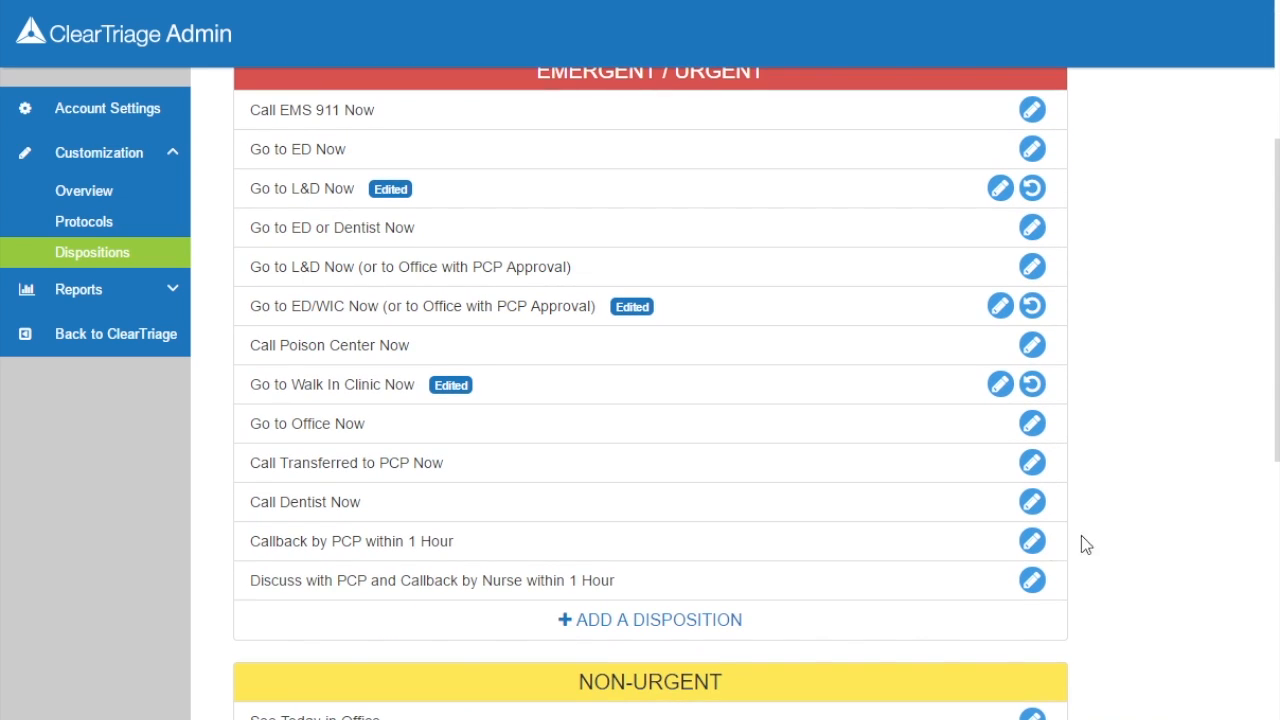
# Add a new emergent disposition named 'Send Paramedic'.
pyautogui.click(675, 619)
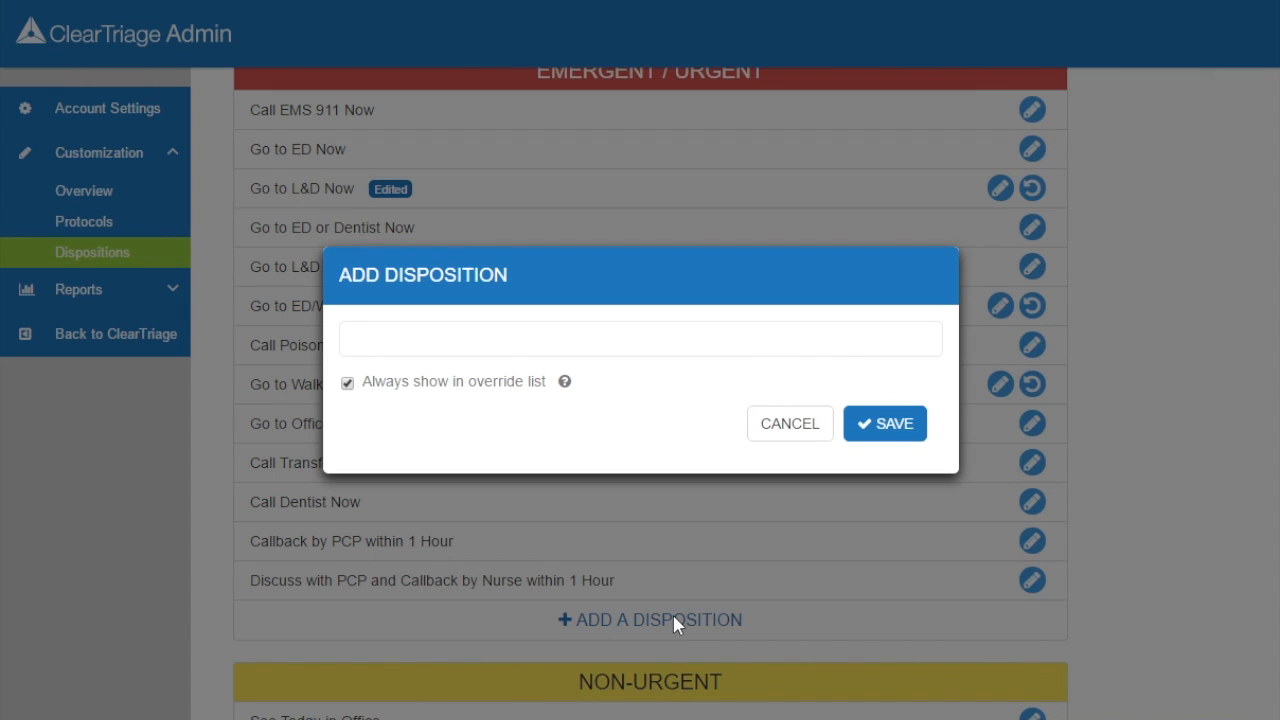
pyautogui.write('Send Paramedic')
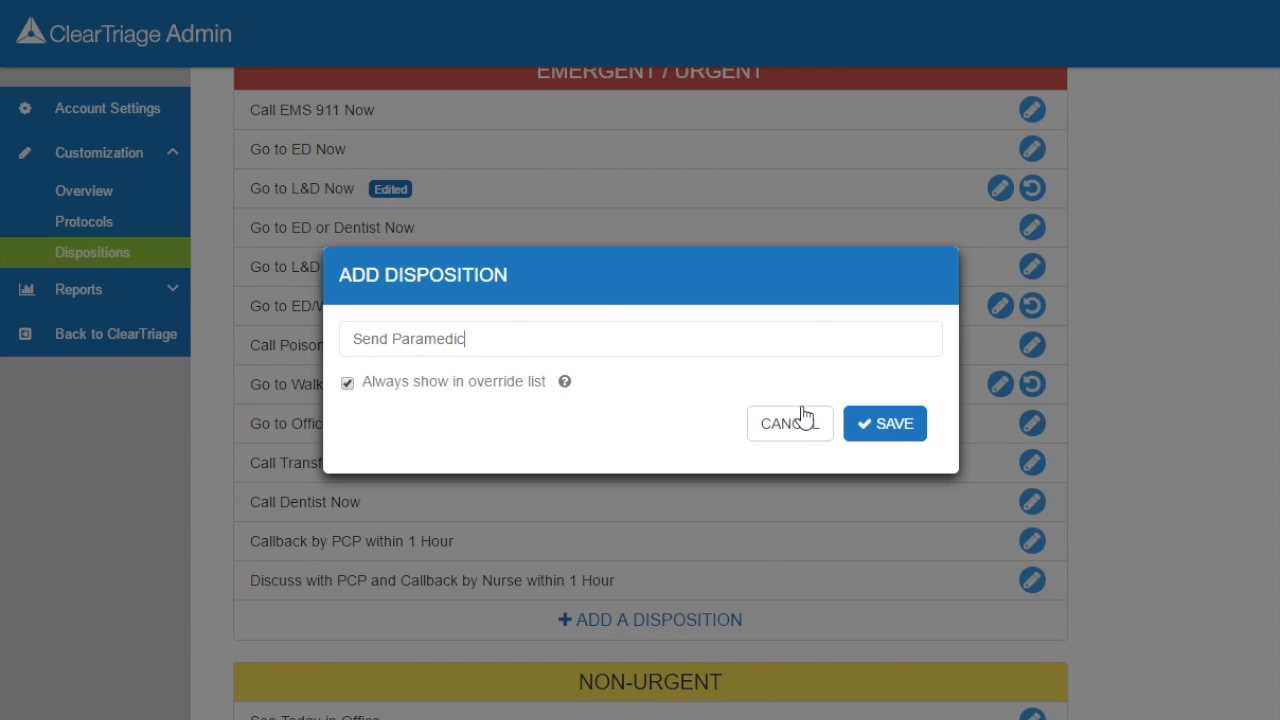
pyautogui.click(893, 432)
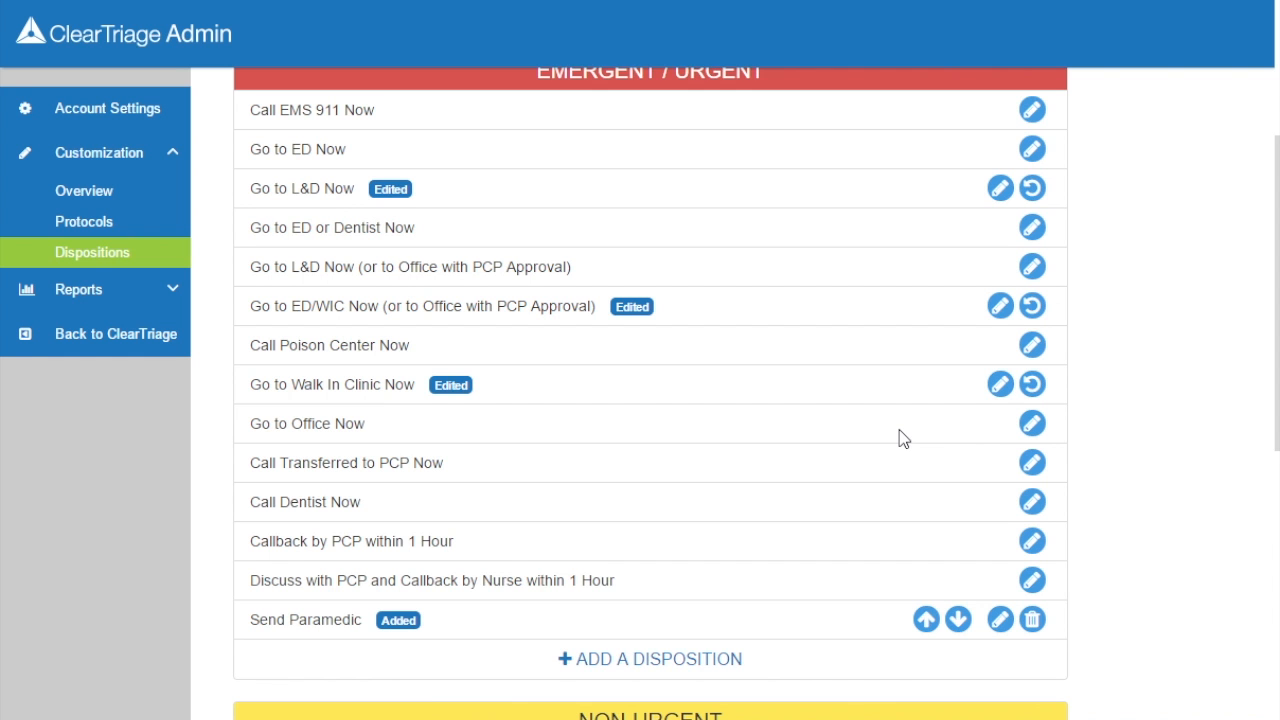
# Move Send Paramedic up seven places to sit above Call Poison Center Now.
pyautogui.click(925, 620)
pyautogui.click(926, 580)
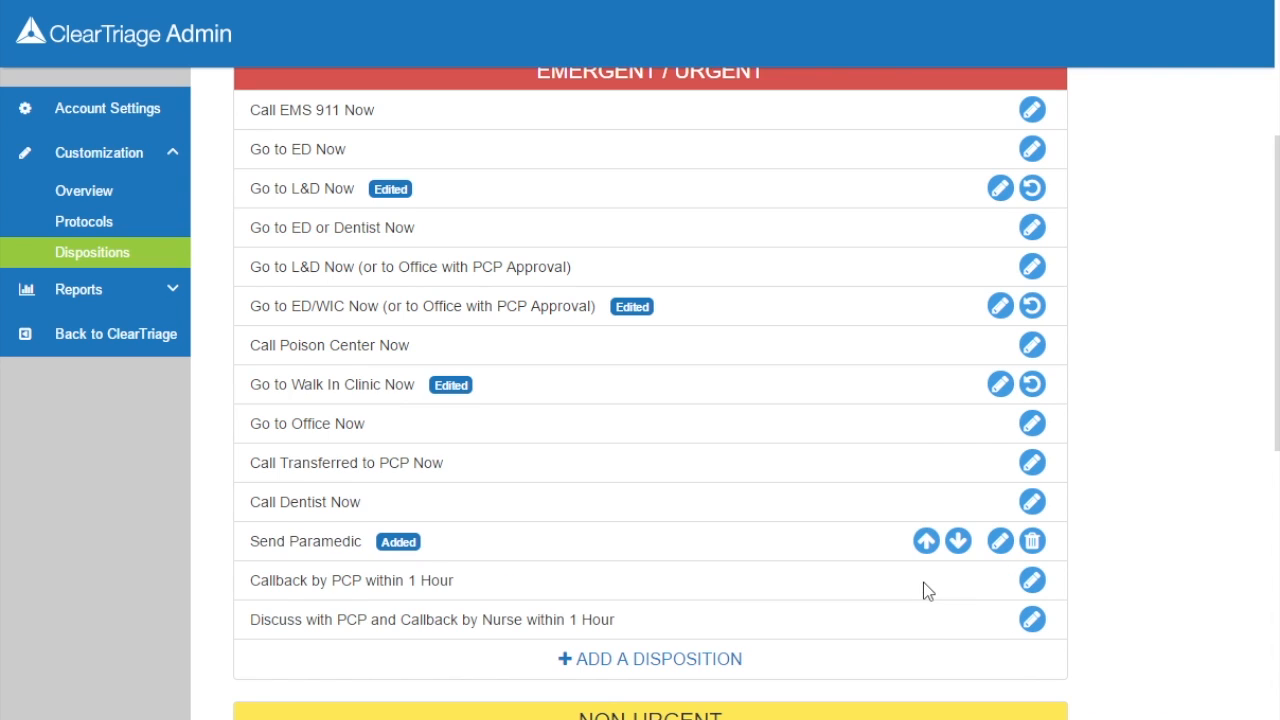
pyautogui.click(926, 541)
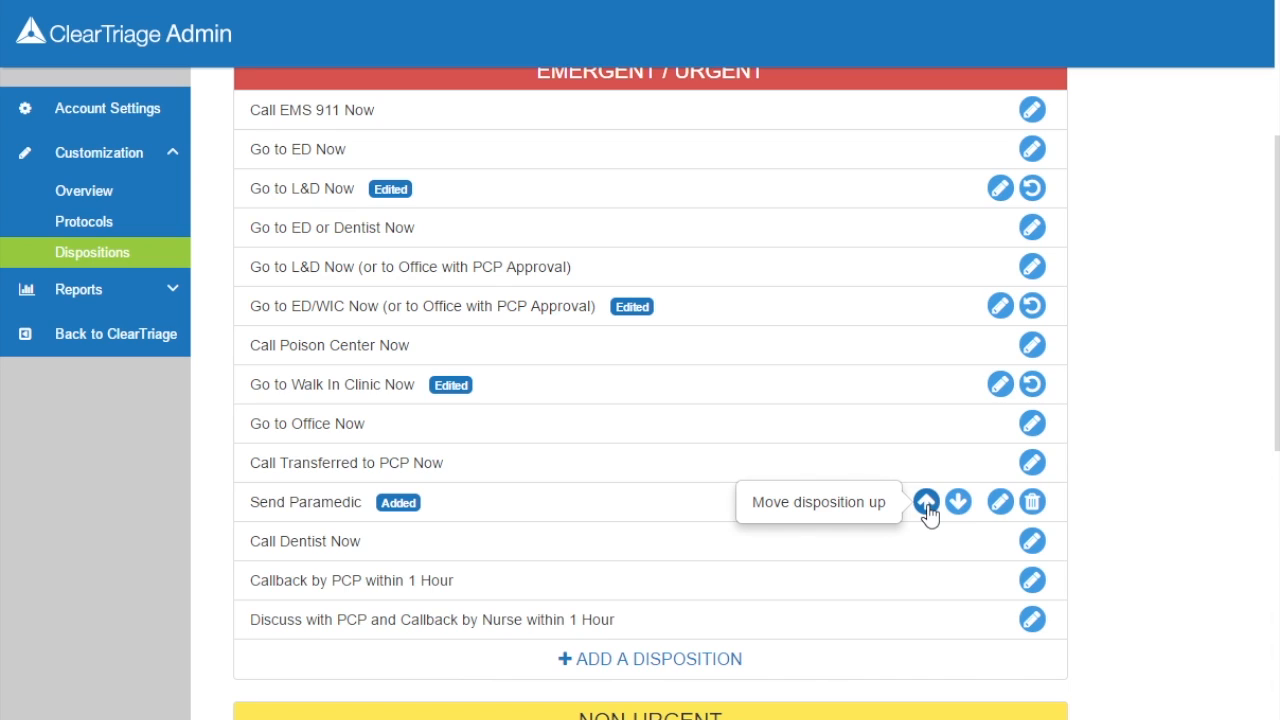
pyautogui.click(926, 502)
pyautogui.click(926, 462)
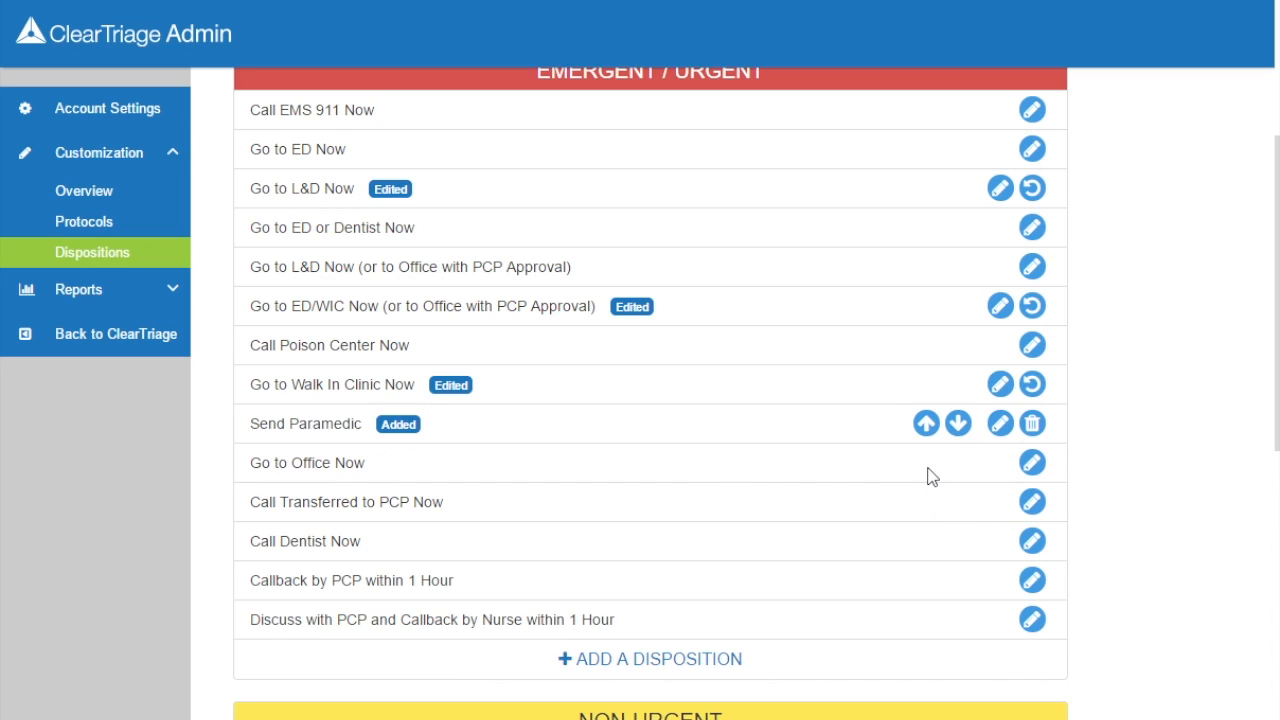
pyautogui.click(926, 424)
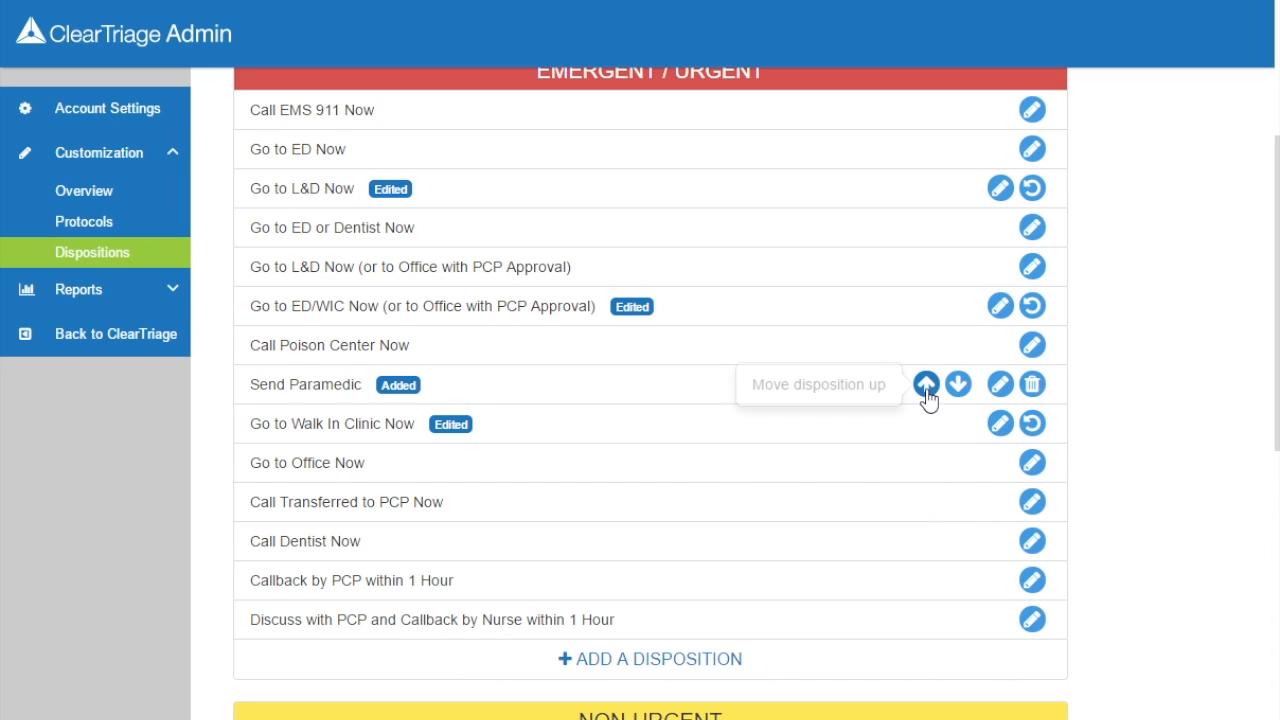
pyautogui.click(926, 384)
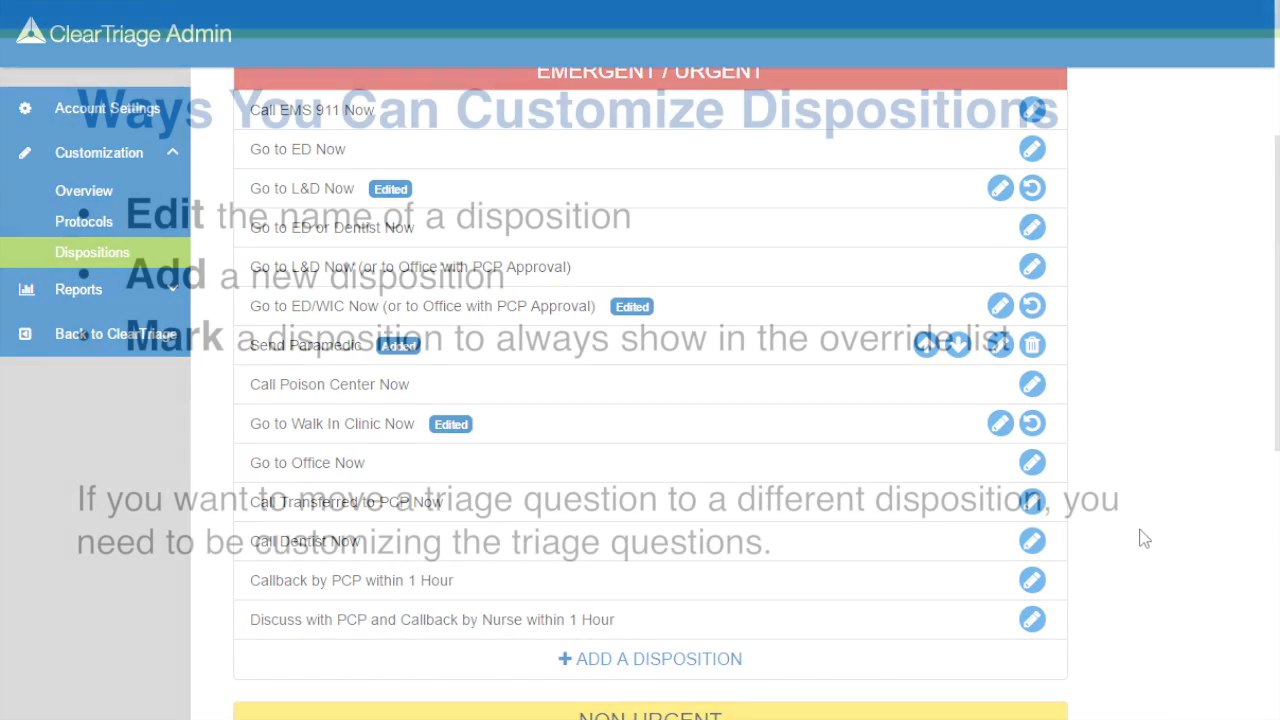